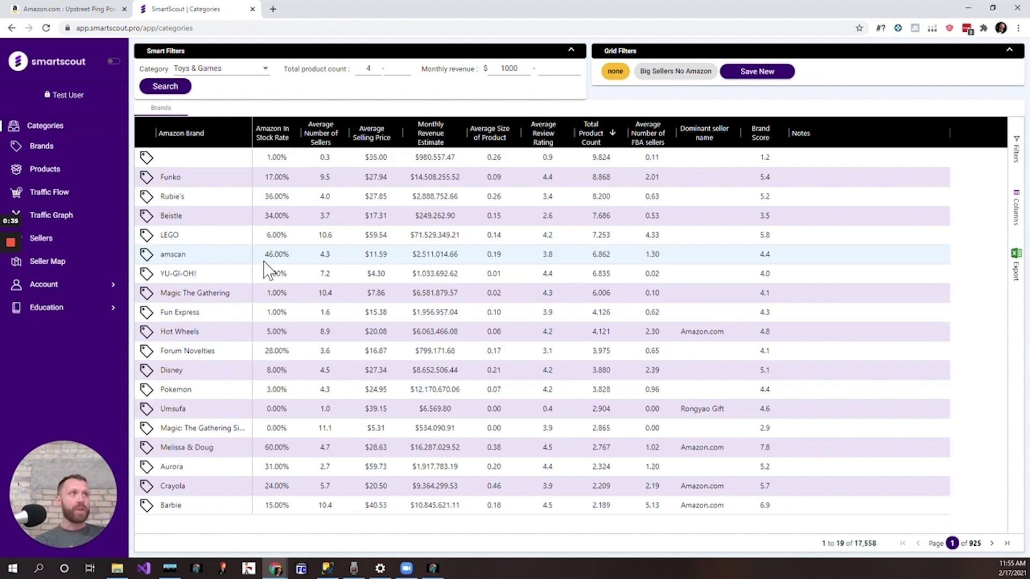
Review which columns are available for the Toys & Games brands grid
{"action": "mouse_move", "coordinate": [263, 138]}
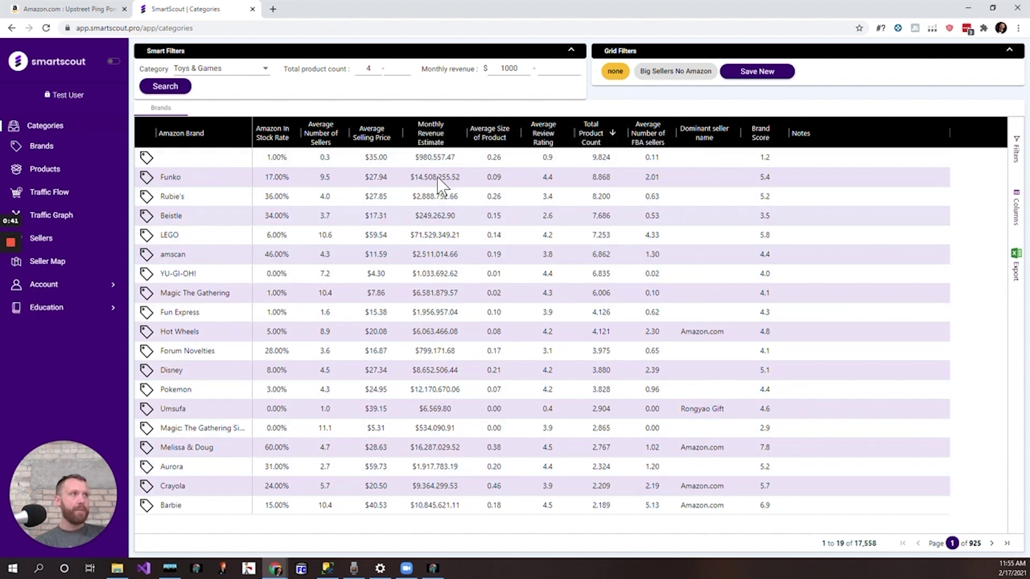
{"action": "mouse_move", "coordinate": [283, 185]}
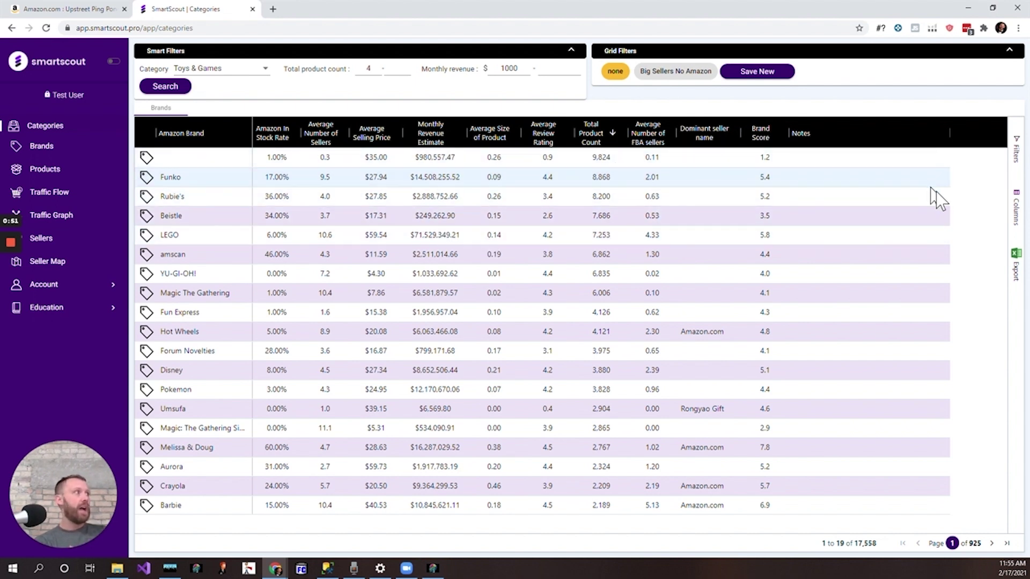
{"action": "left_click", "coordinate": [1016, 220]}
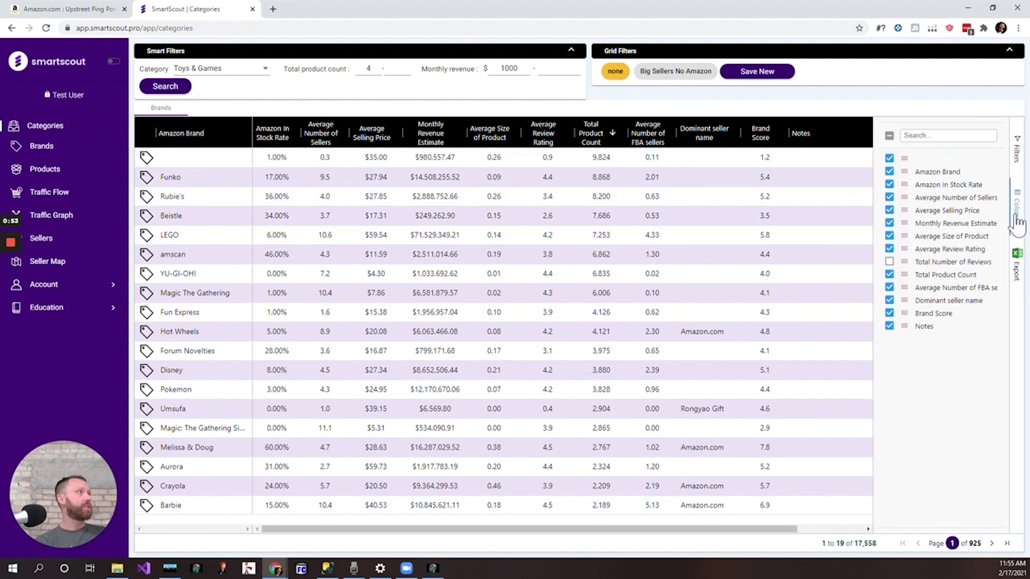
{"action": "left_click", "coordinate": [1016, 220]}
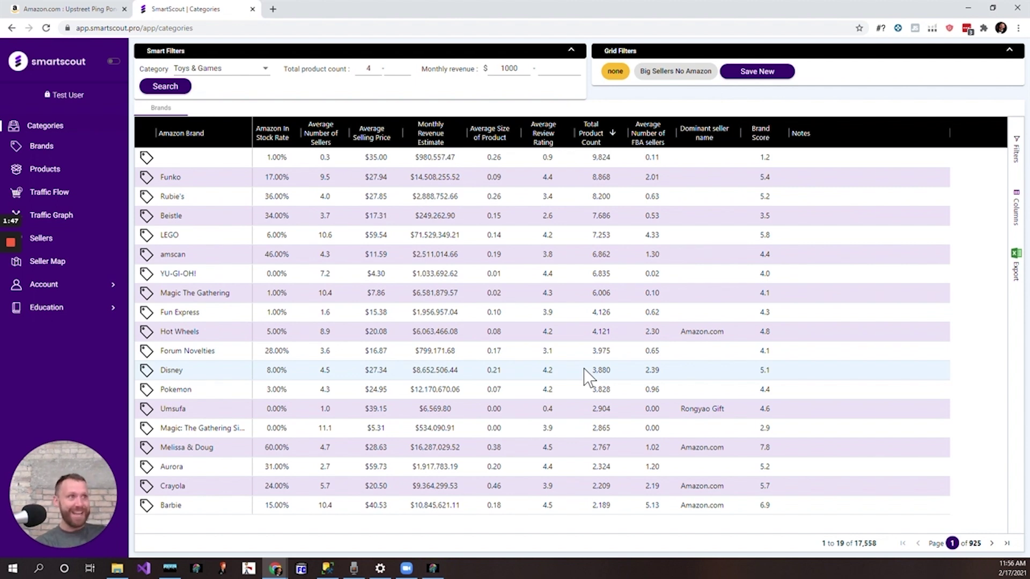
Filter the brands by monthly revenue estimate, with a minimum of 100000 and a maximum of 1000000
{"action": "left_click", "coordinate": [460, 135]}
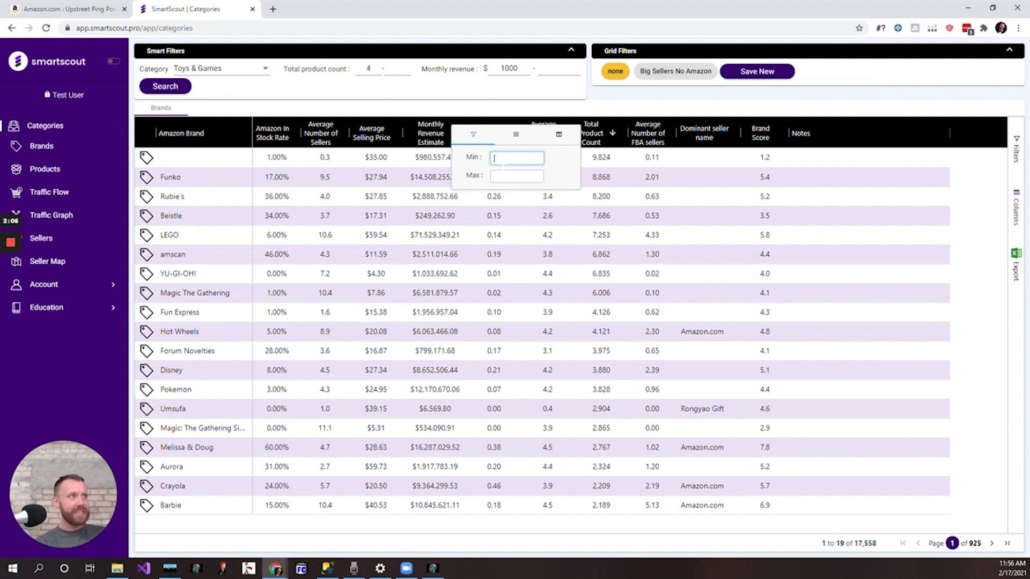
{"action": "type", "text": "10"}
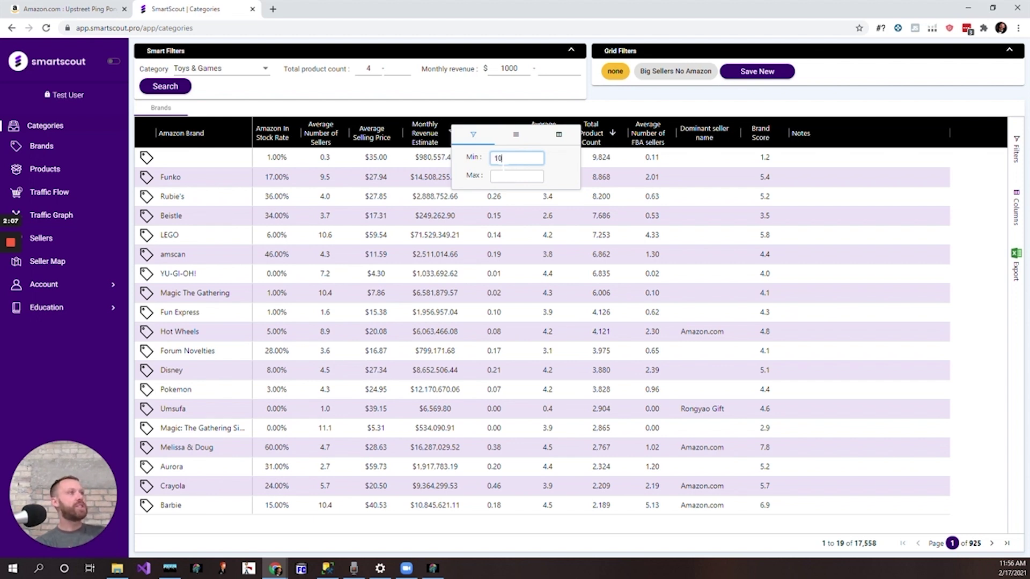
{"action": "type", "text": "0000"}
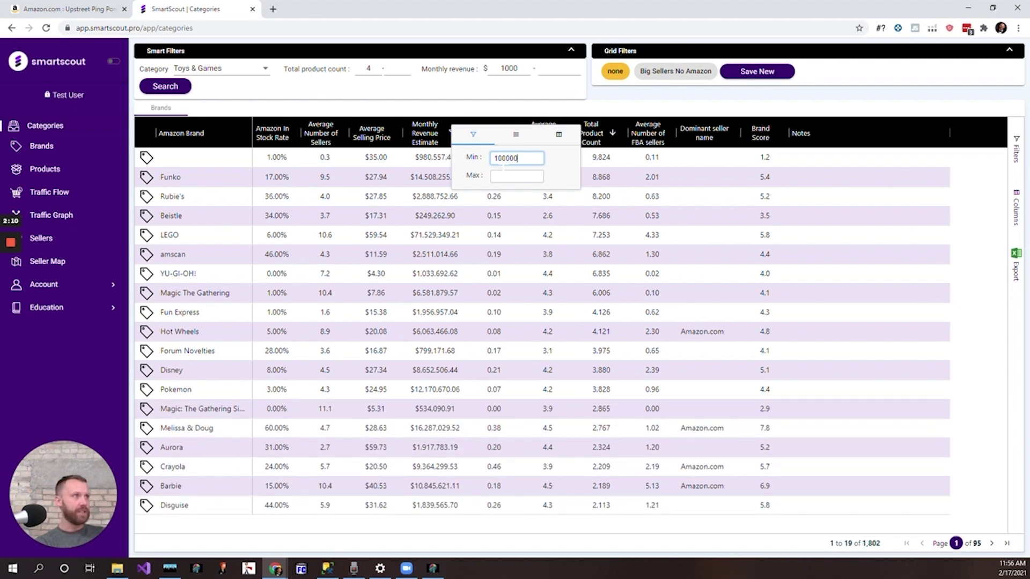
{"action": "key", "text": "Tab"}
{"action": "type", "text": "1000000"}
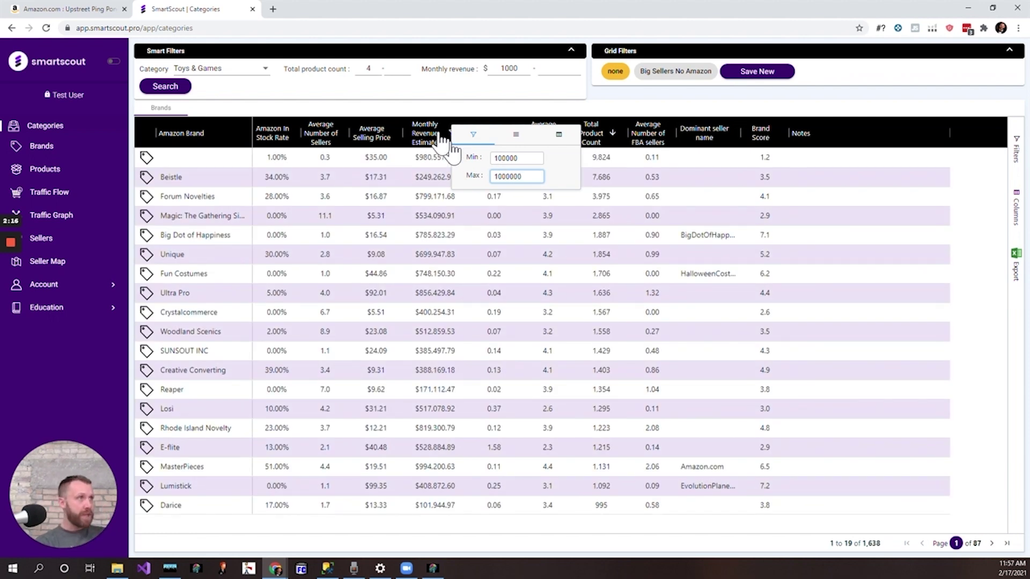
{"action": "left_click", "coordinate": [423, 109]}
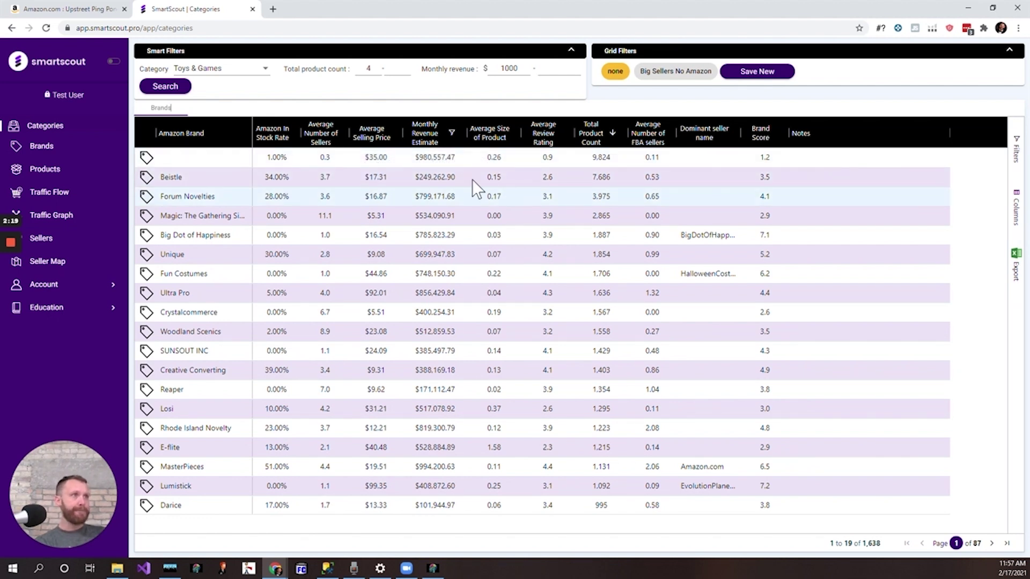
Filter the brands to a maximum Amazon in stock rate of 20% and widen that column slightly
{"action": "left_click", "coordinate": [295, 133]}
{"action": "left_click", "coordinate": [335, 177]}
{"action": "type", "text": "20"}
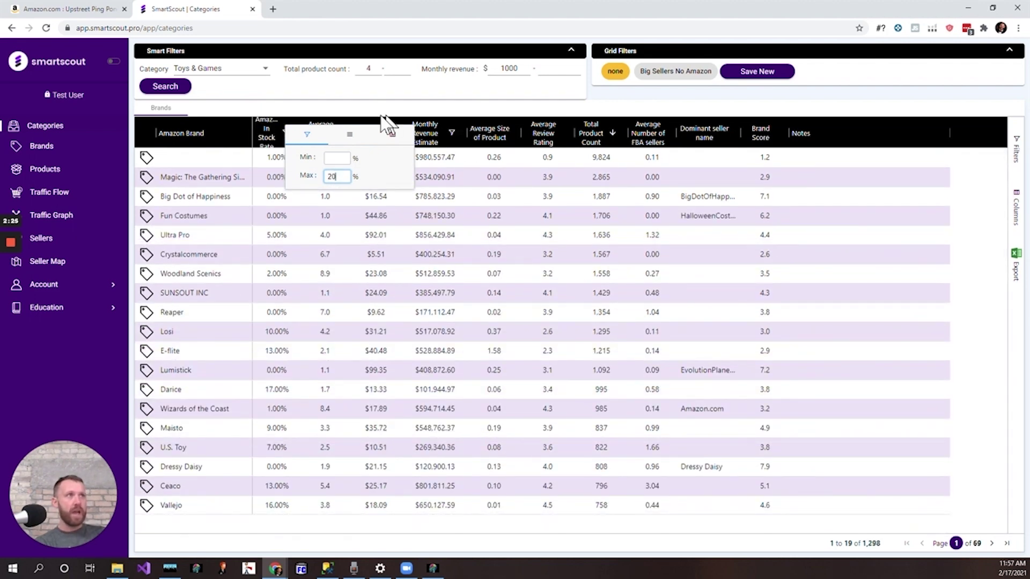
{"action": "left_click", "coordinate": [364, 111]}
{"action": "left_click_drag", "start_coordinate": [299, 128], "coordinate": [316, 129]}
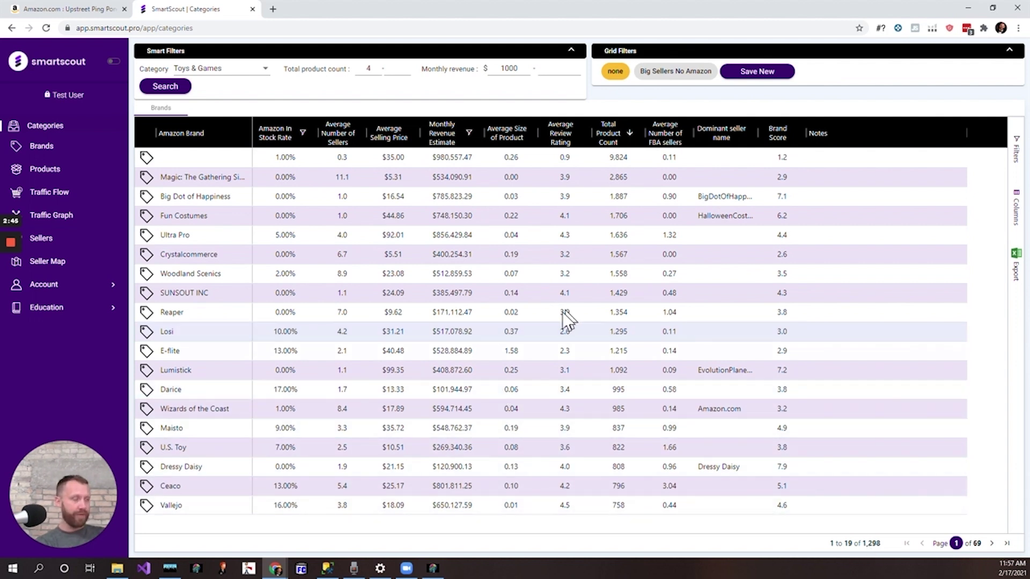
Filter the brands to a maximum average number of FBA sellers of 4
{"action": "left_click", "coordinate": [686, 135]}
{"action": "left_click", "coordinate": [733, 181]}
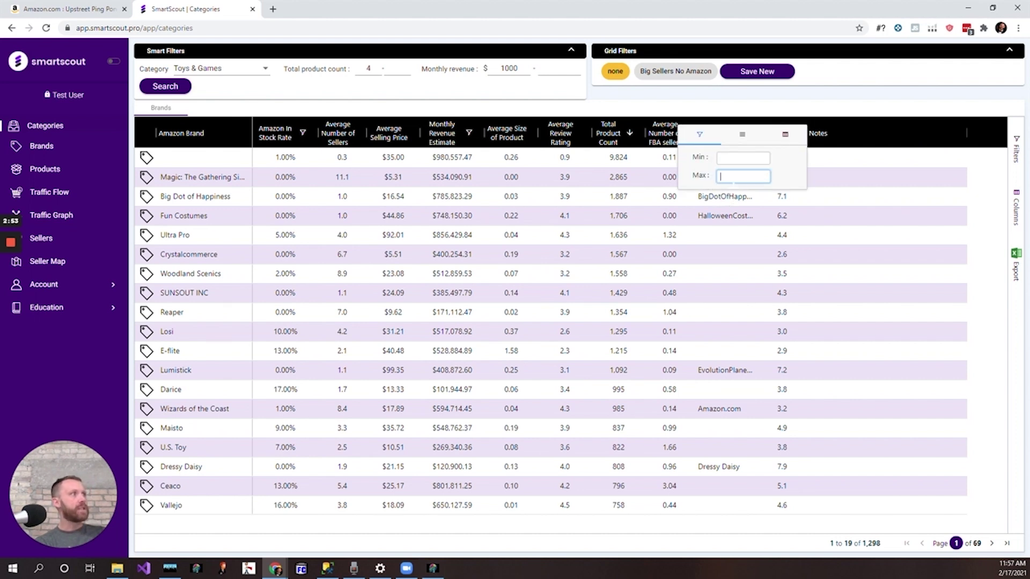
{"action": "type", "text": "5"}
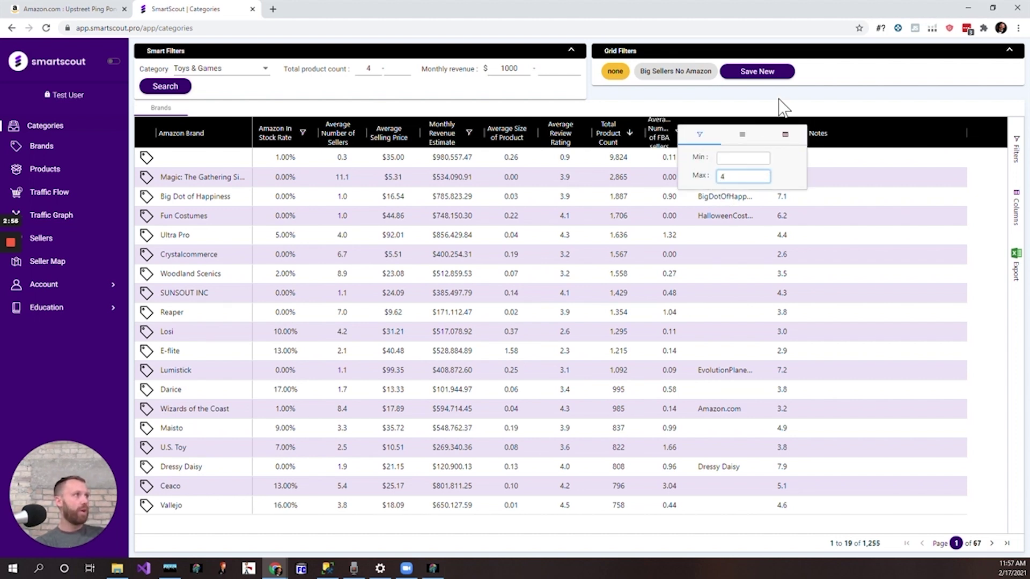
{"action": "left_click", "coordinate": [778, 101]}
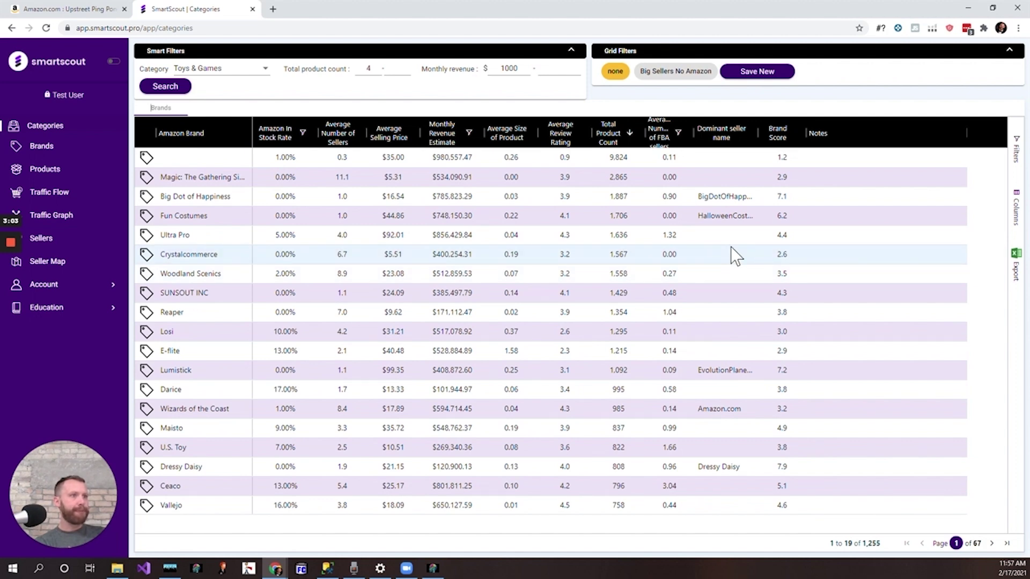
Sort the brands by dominant seller name ascending and filter that column to blanks only
{"action": "left_click", "coordinate": [748, 137]}
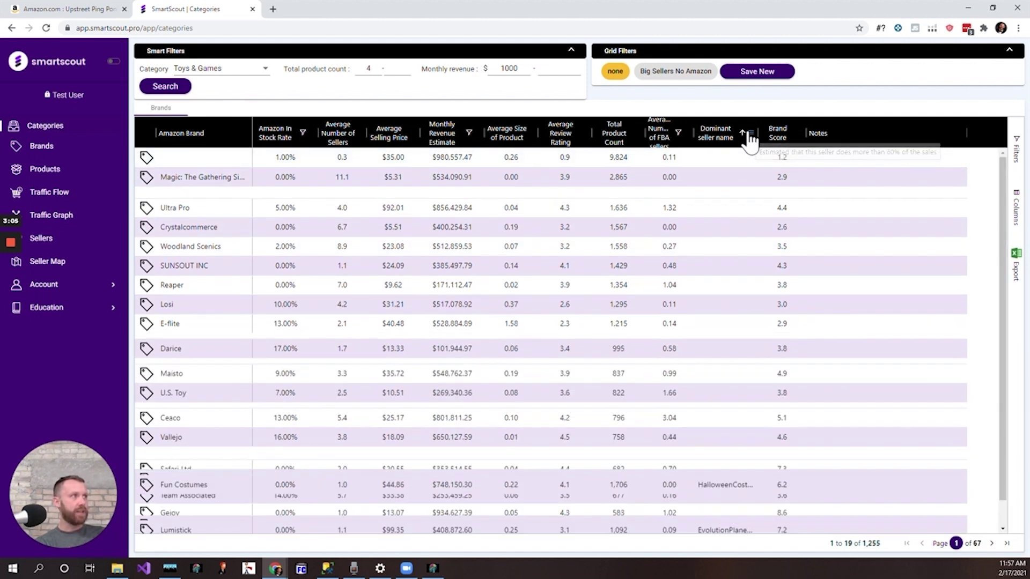
{"action": "left_click", "coordinate": [750, 134]}
{"action": "left_click", "coordinate": [759, 181]}
{"action": "left_click", "coordinate": [752, 193]}
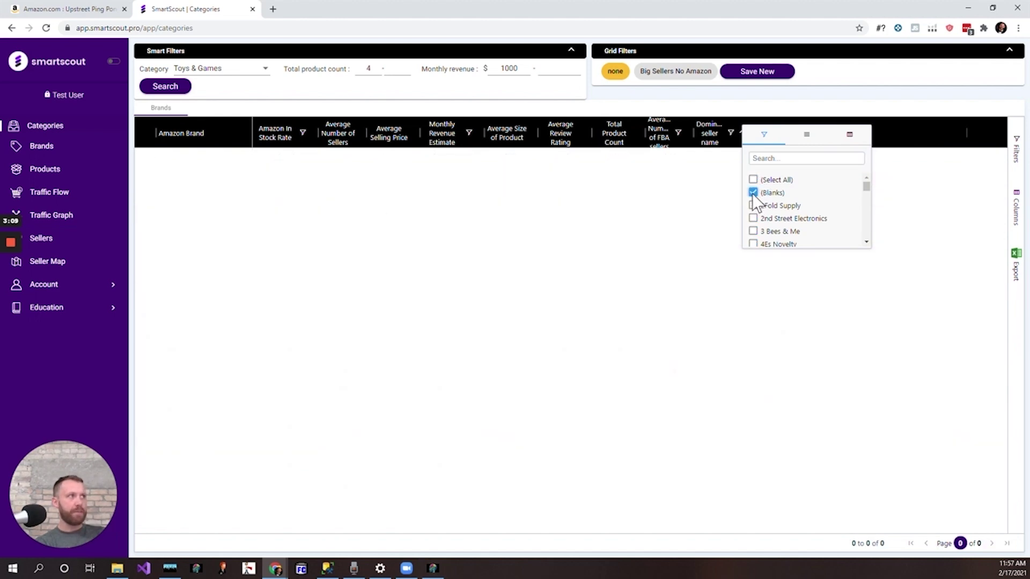
{"action": "left_click", "coordinate": [714, 109]}
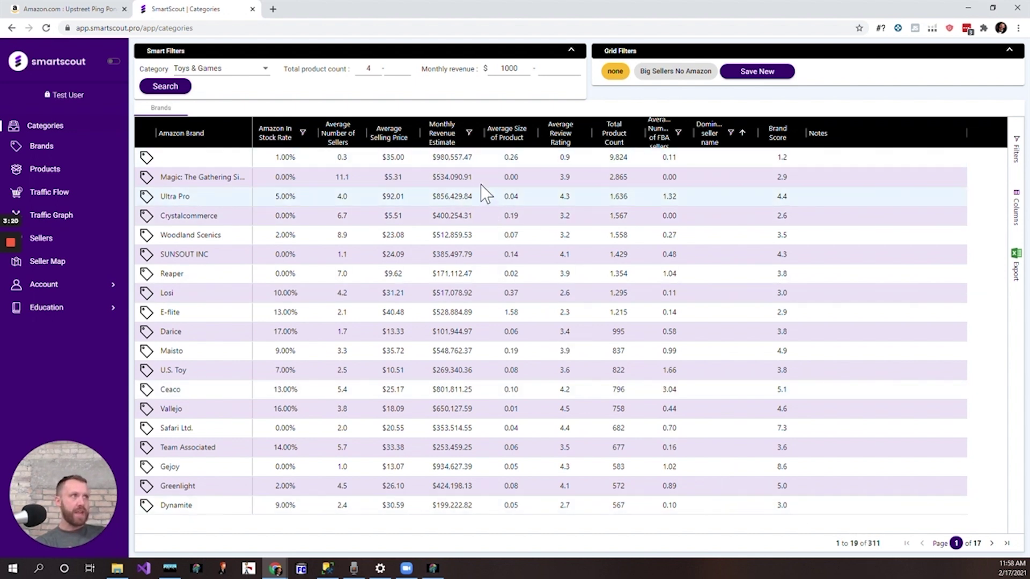
Limit the brands to a maximum average product size of .1 and a minimum average selling price of 23
{"action": "left_click", "coordinate": [532, 136]}
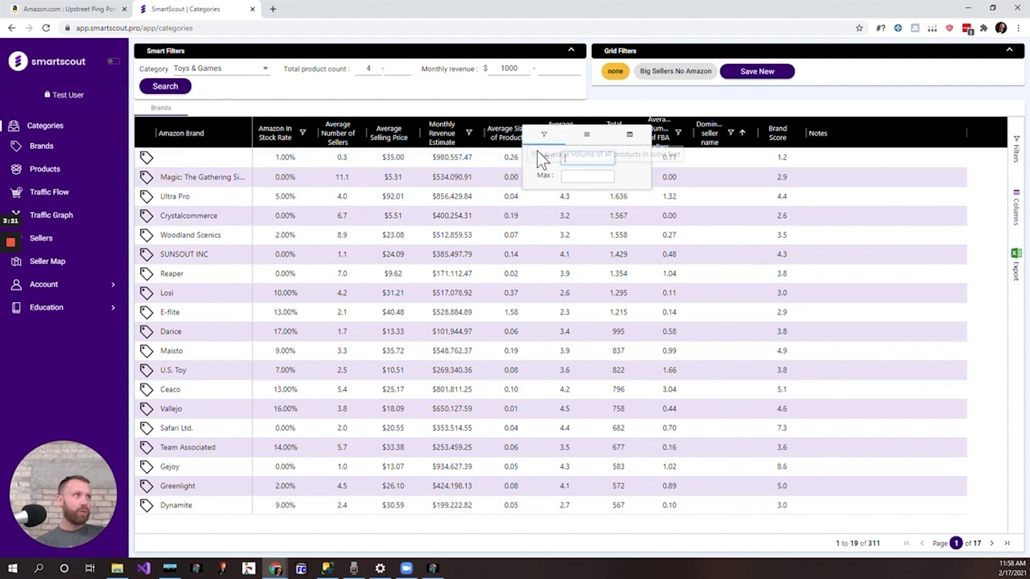
{"action": "left_click", "coordinate": [572, 177]}
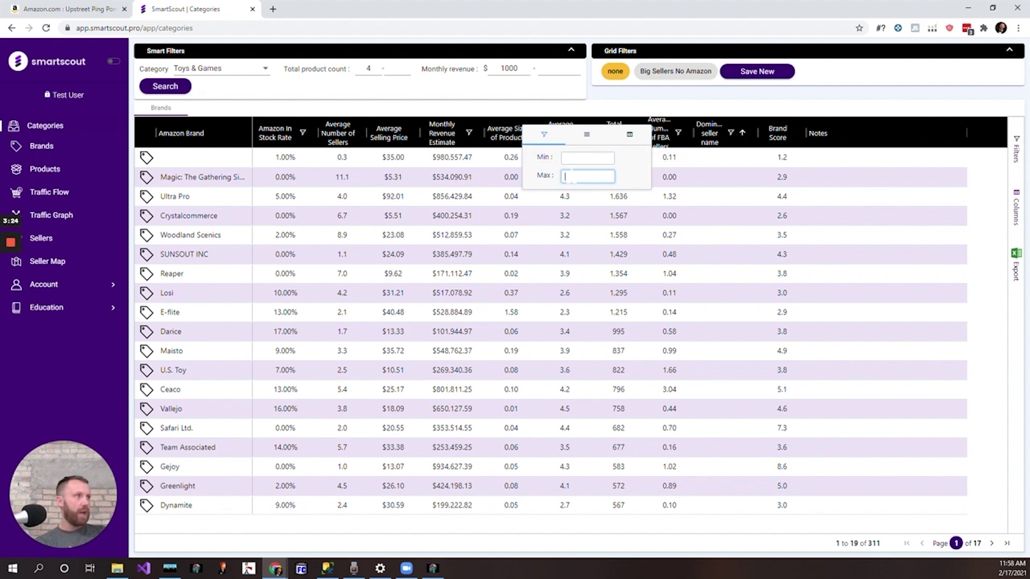
{"action": "type", "text": "1"}
{"action": "key", "text": "BackSpace"}
{"action": "type", "text": "2"}
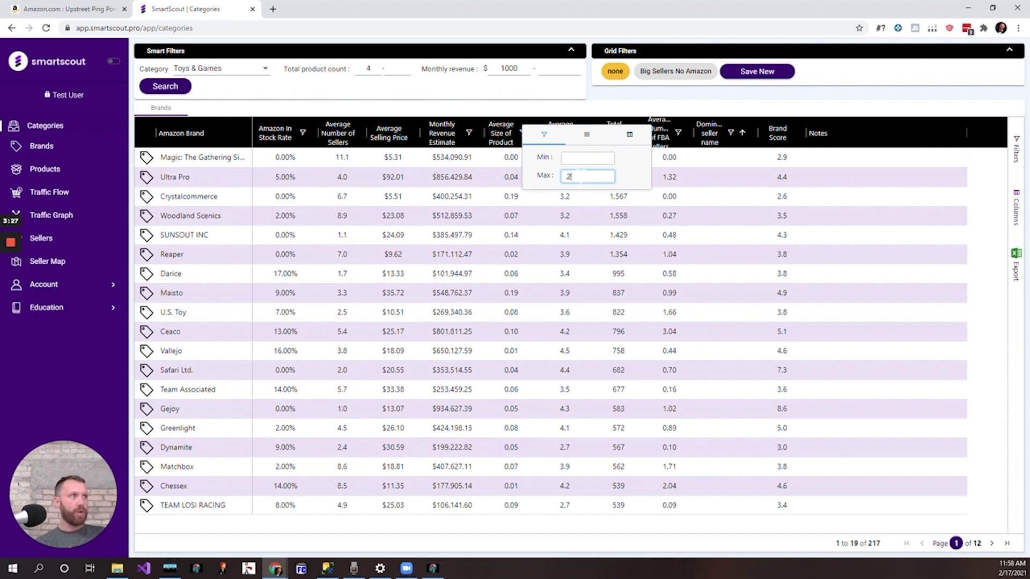
{"action": "key", "text": "BackSpace"}
{"action": "type", "text": ".1"}
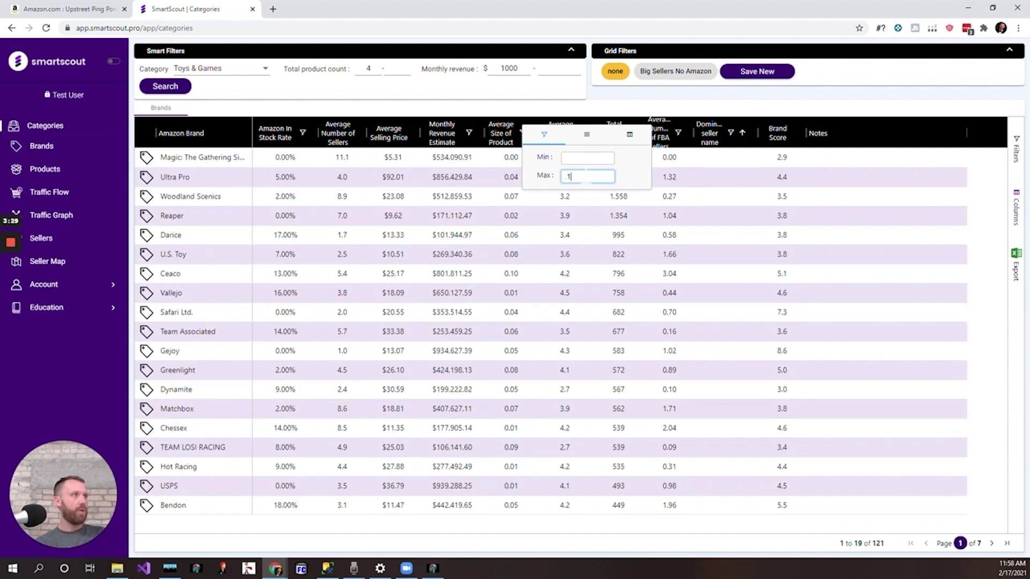
{"action": "left_click", "coordinate": [628, 119]}
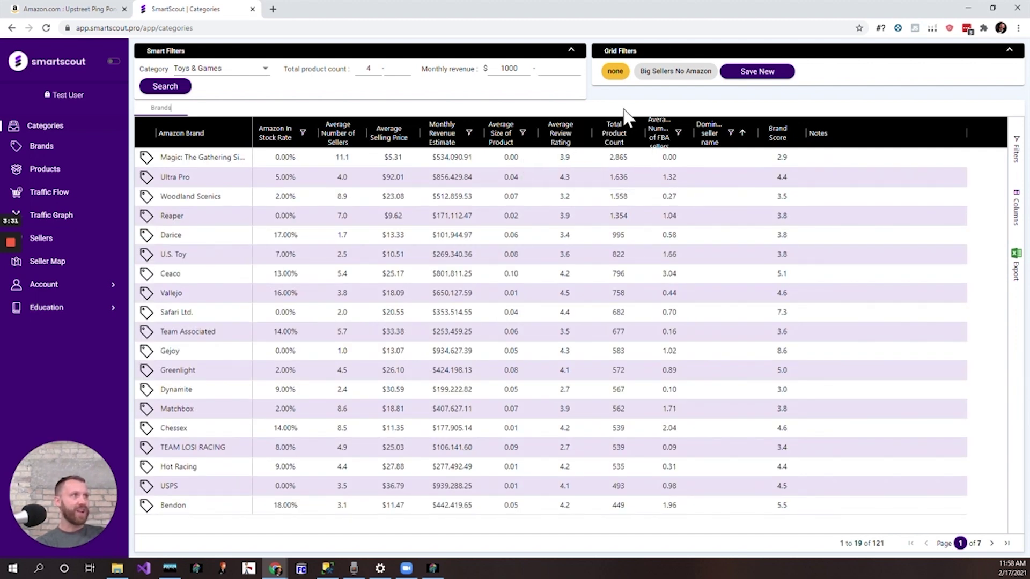
{"action": "left_click", "coordinate": [412, 134]}
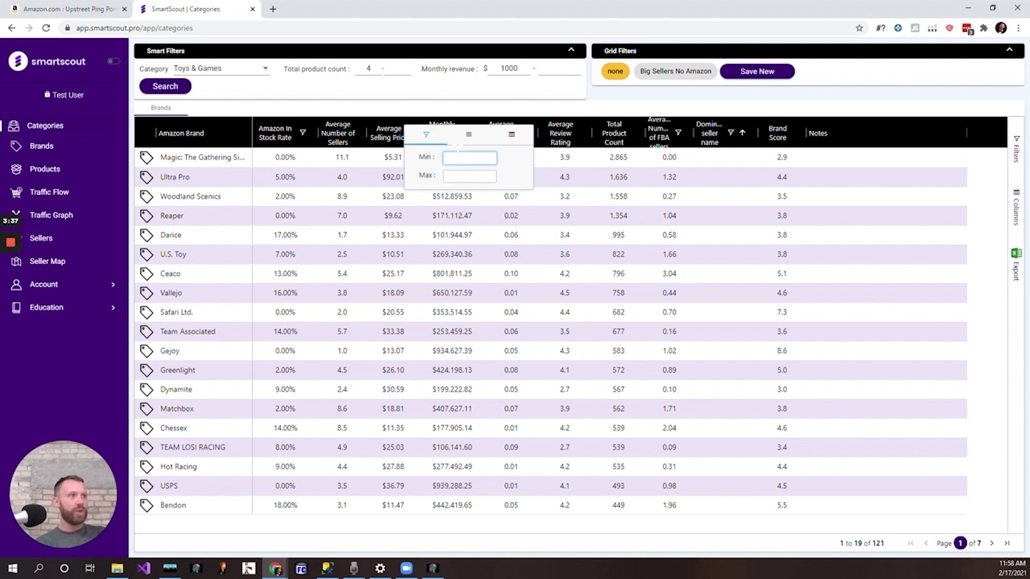
{"action": "type", "text": "23"}
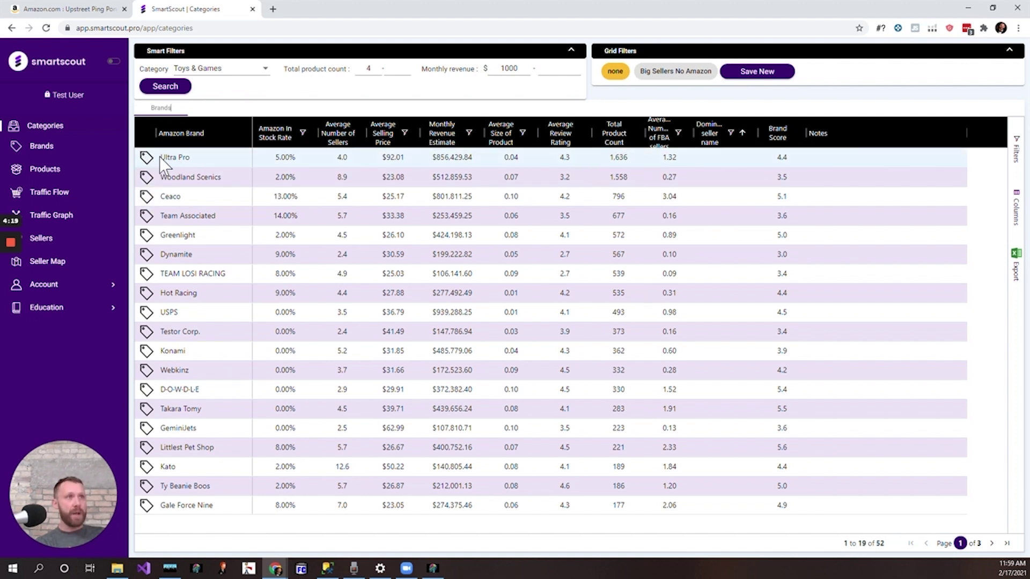
Open the Ultra Pro brand's Amazon results from the grid and look through its product listings
{"action": "left_click", "coordinate": [159, 157]}
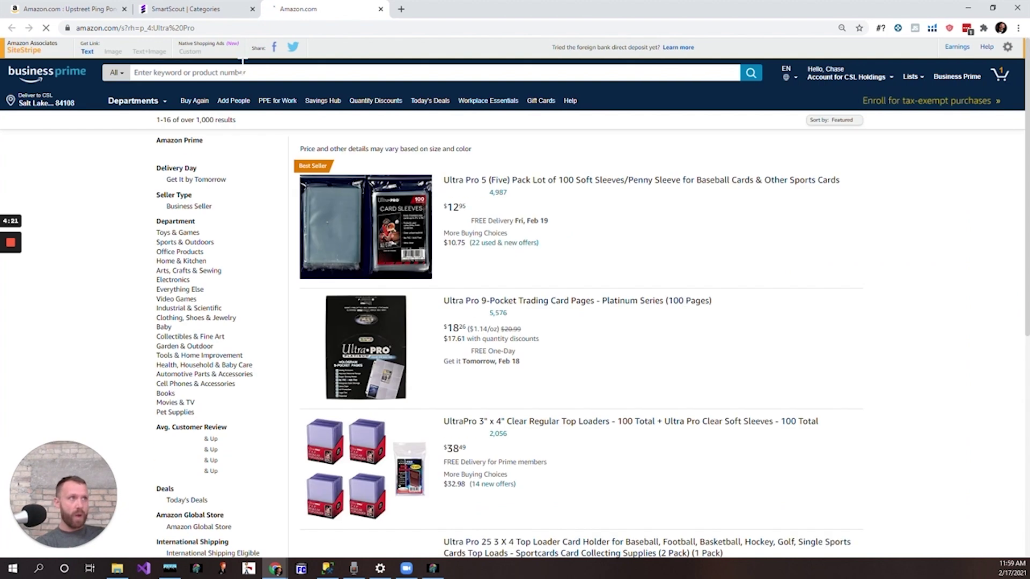
{"action": "scroll", "coordinate": [638, 290], "scroll_direction": "down", "scroll_amount": 8}
{"action": "scroll", "coordinate": [638, 286], "scroll_direction": "down", "scroll_amount": 15}
{"action": "scroll", "coordinate": [649, 300], "scroll_direction": "down", "scroll_amount": 20}
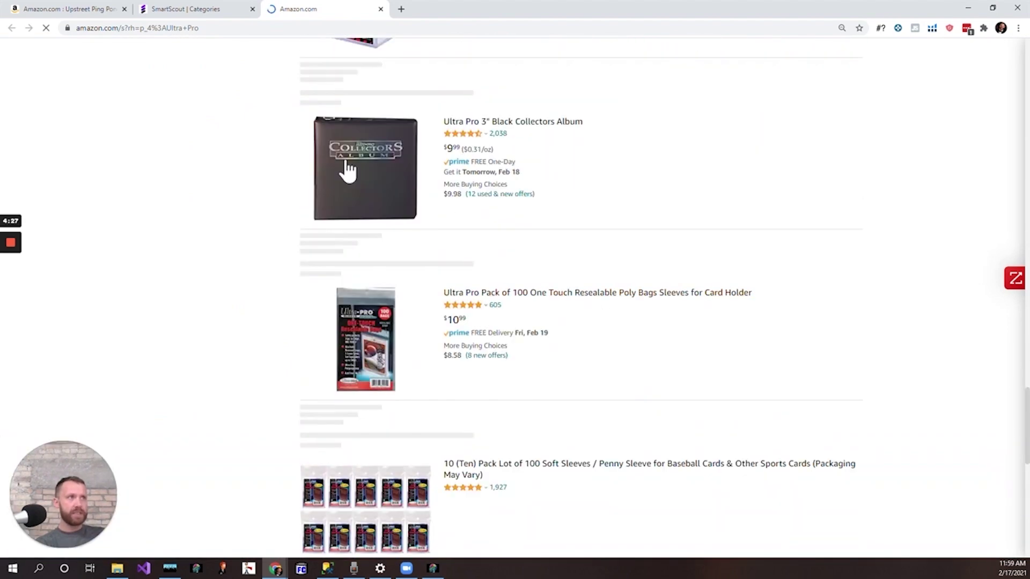
{"action": "scroll", "coordinate": [510, 167], "scroll_direction": "up", "scroll_amount": 10}
{"action": "scroll", "coordinate": [437, 158], "scroll_direction": "up", "scroll_amount": 15}
{"action": "scroll", "coordinate": [437, 153], "scroll_direction": "up", "scroll_amount": 15}
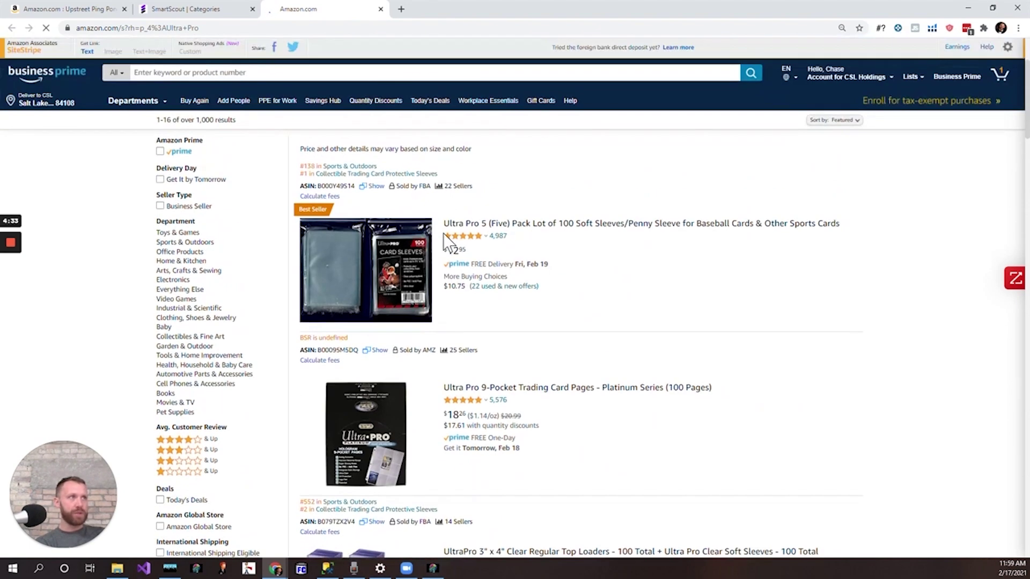
Return to SmartScout, open the Woodland Scenics brand's Amazon results and look through its product listings
{"action": "left_click", "coordinate": [185, 7]}
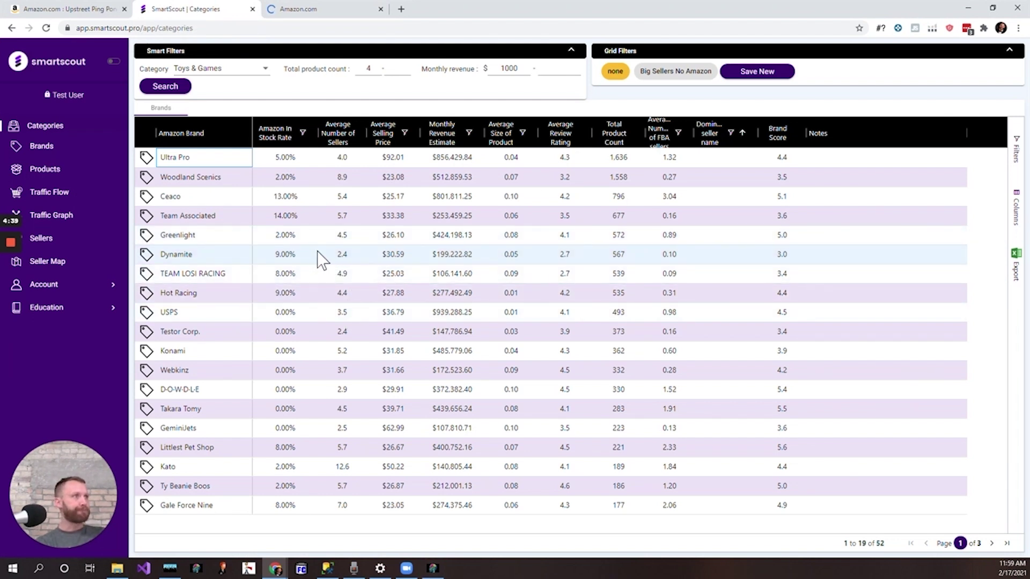
{"action": "left_click", "coordinate": [189, 179]}
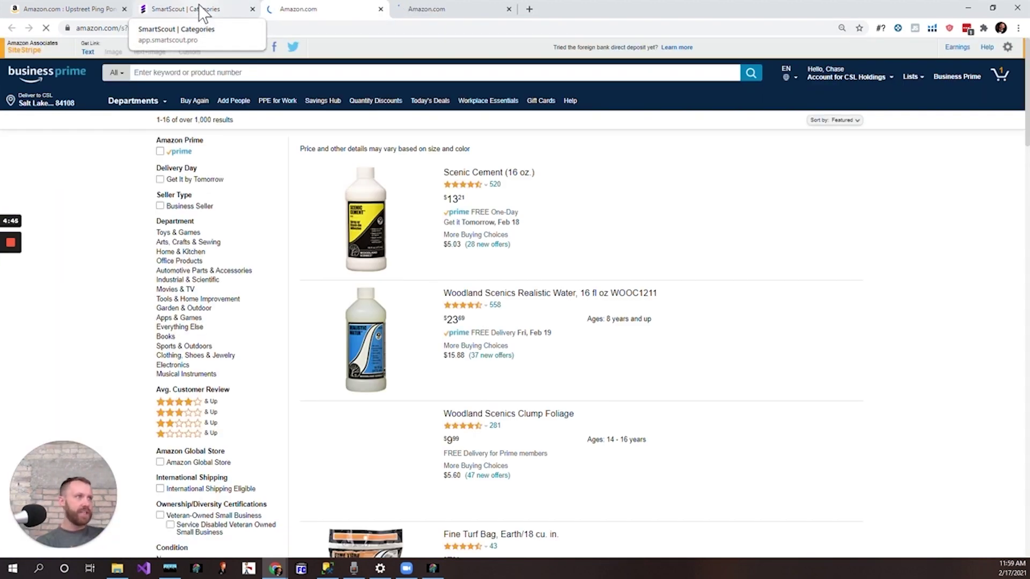
{"action": "scroll", "coordinate": [413, 298], "scroll_direction": "down", "scroll_amount": 14}
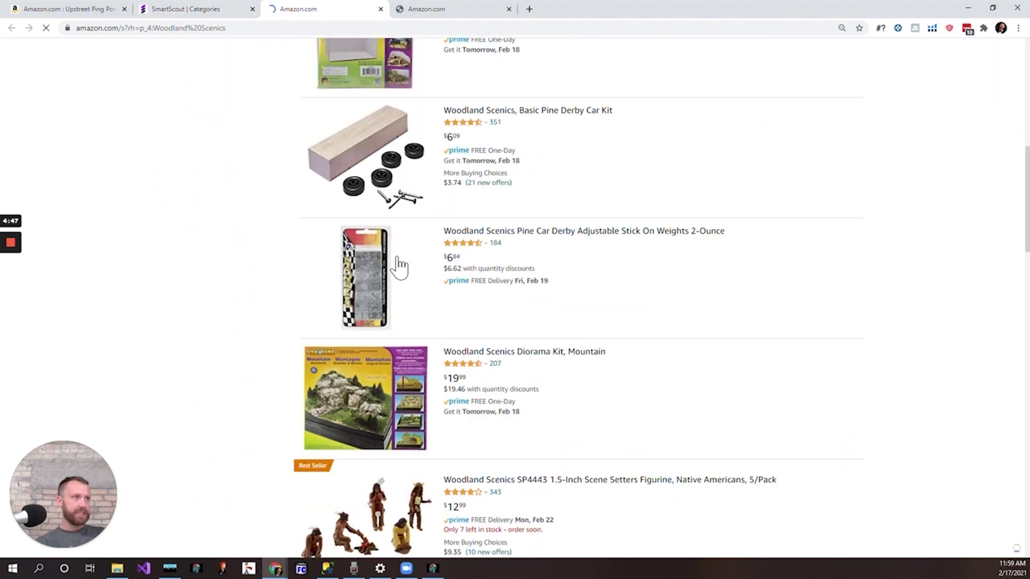
{"action": "scroll", "coordinate": [402, 270], "scroll_direction": "down", "scroll_amount": 8}
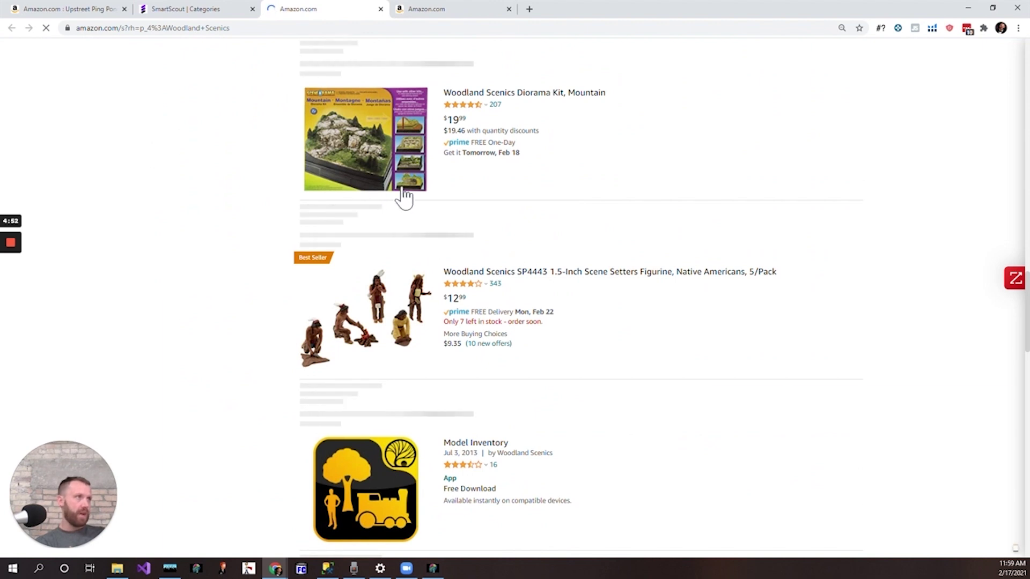
{"action": "scroll", "coordinate": [453, 201], "scroll_direction": "up", "scroll_amount": 4}
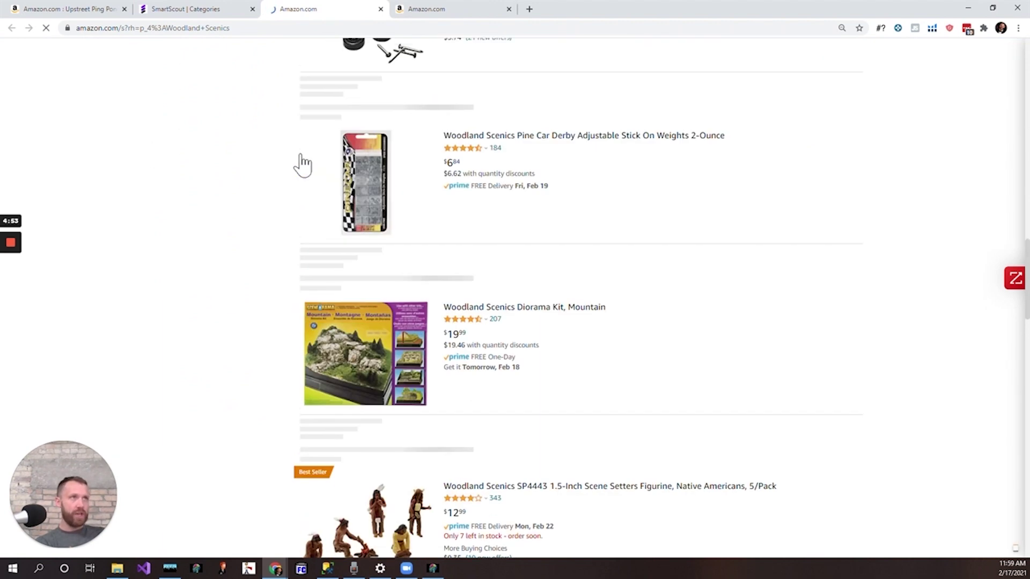
Back in SmartScout, show the Woodland Scenics brand details and sort its products by monthly revenue estimate, highest first
{"action": "left_click", "coordinate": [164, 8]}
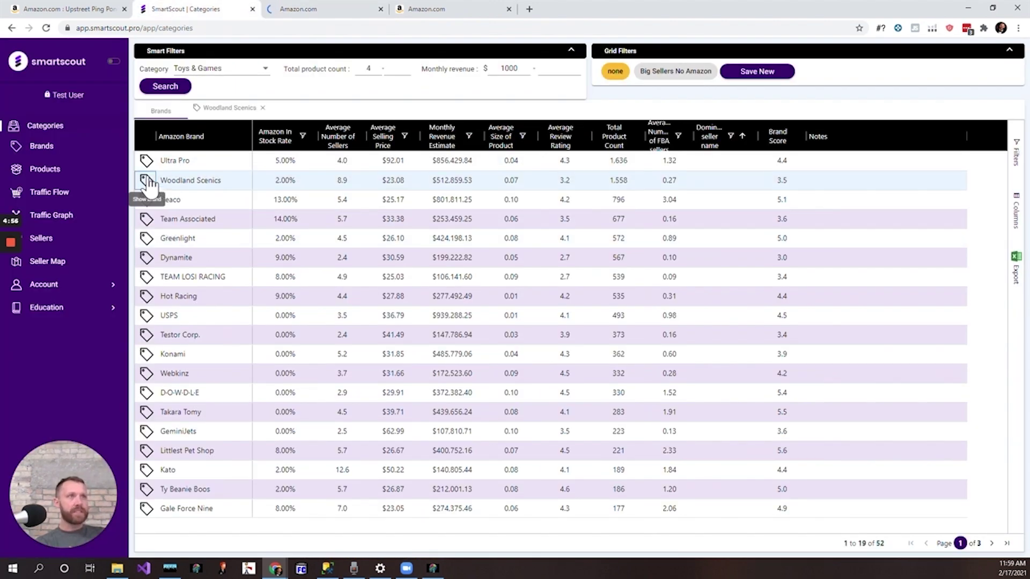
{"action": "left_click", "coordinate": [146, 181]}
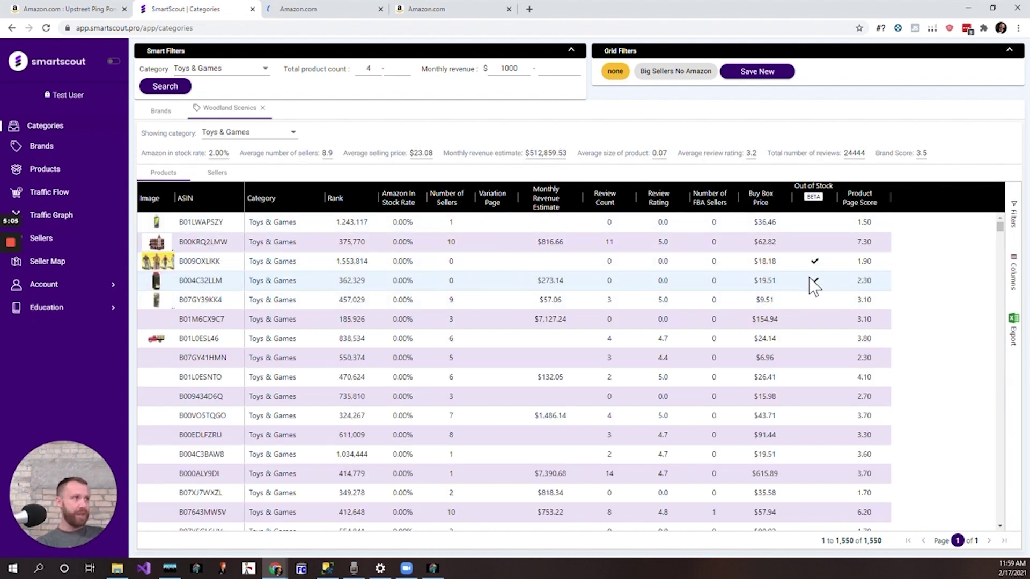
{"action": "left_click", "coordinate": [545, 203]}
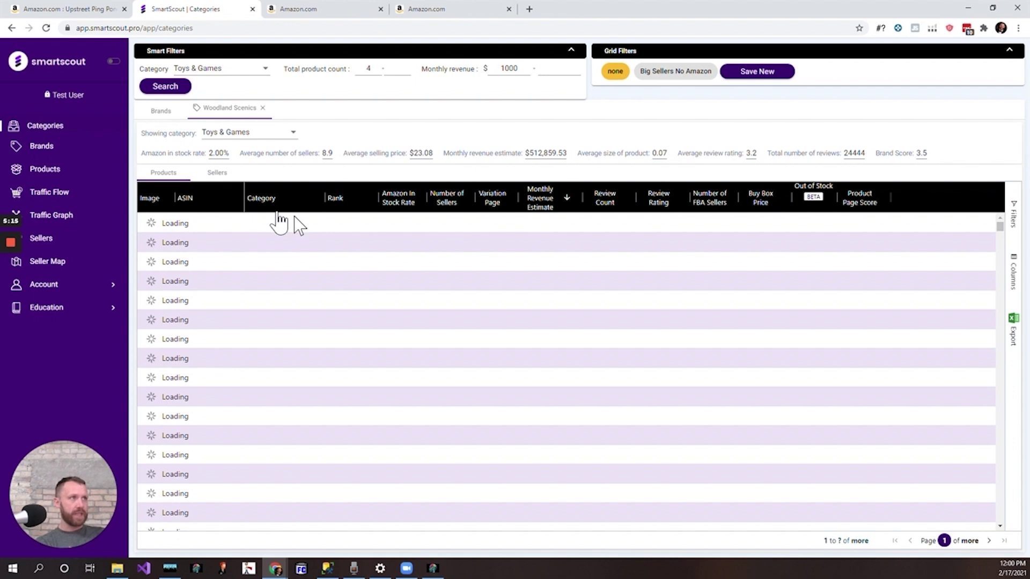
Show the Woodland Scenics brand's sellers and page through the list up to page 5
{"action": "left_click", "coordinate": [218, 173]}
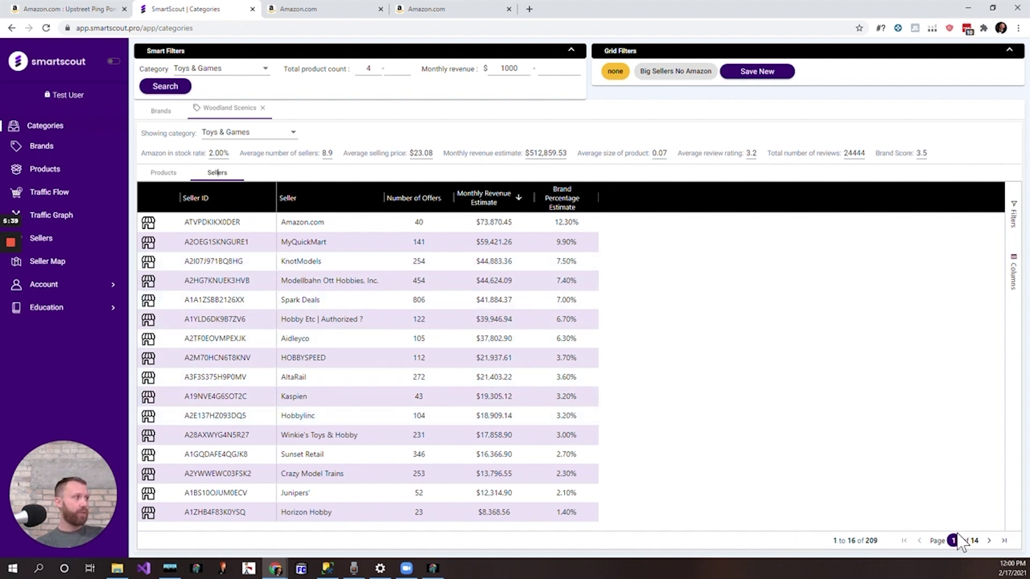
{"action": "left_click", "coordinate": [989, 541]}
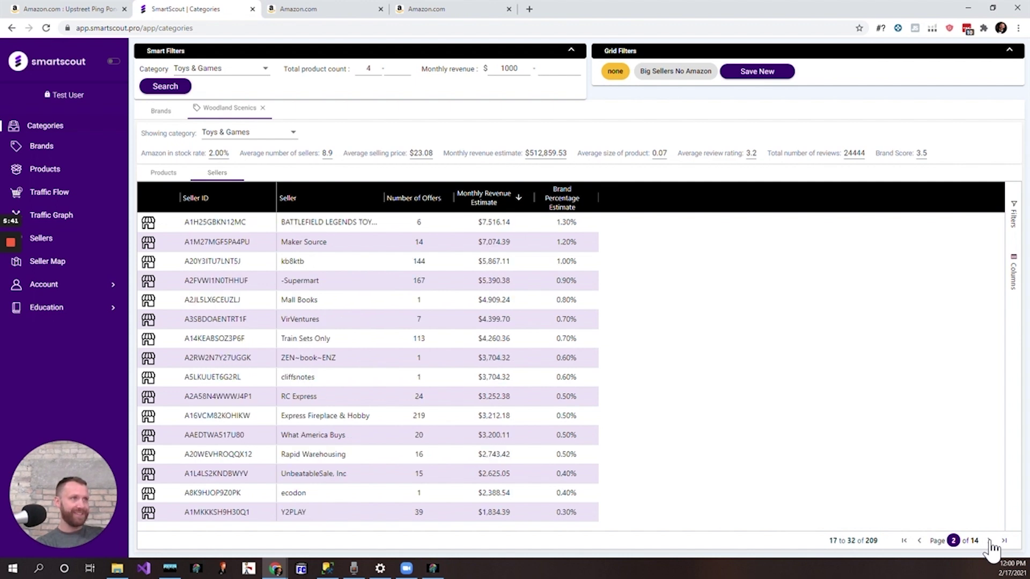
{"action": "left_click", "coordinate": [990, 541]}
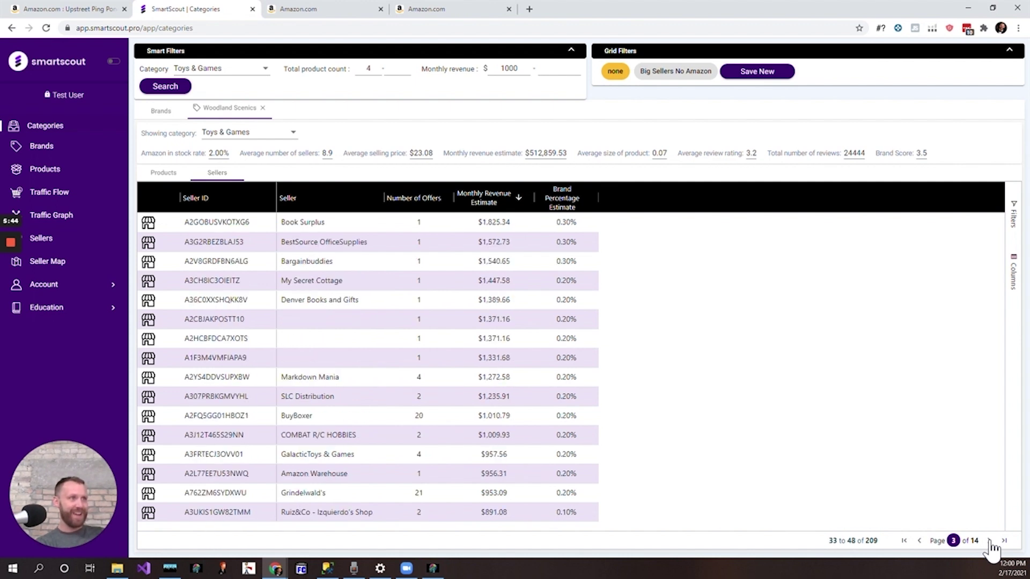
{"action": "left_click", "coordinate": [989, 541]}
{"action": "left_click", "coordinate": [989, 541]}
Search the brand's seller names for "buyb" to show only BuyBoxer
{"action": "left_click", "coordinate": [375, 198]}
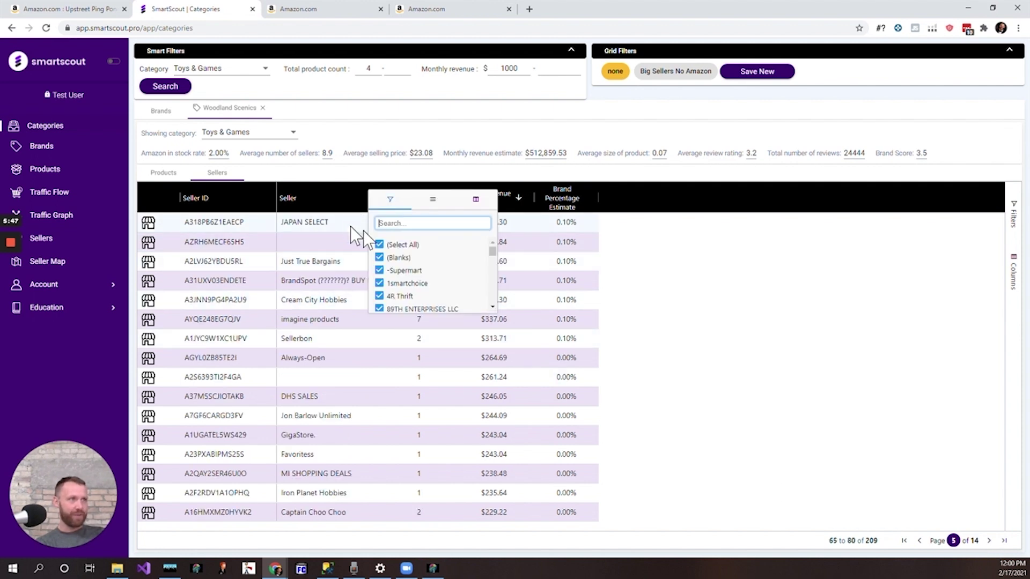
{"action": "type", "text": "buyb"}
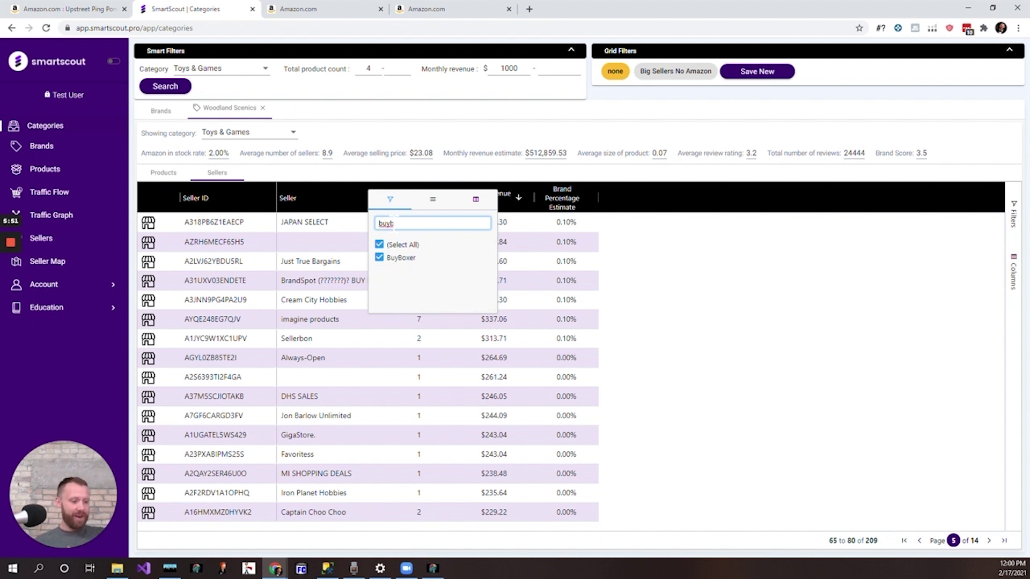
{"action": "left_click", "coordinate": [558, 311]}
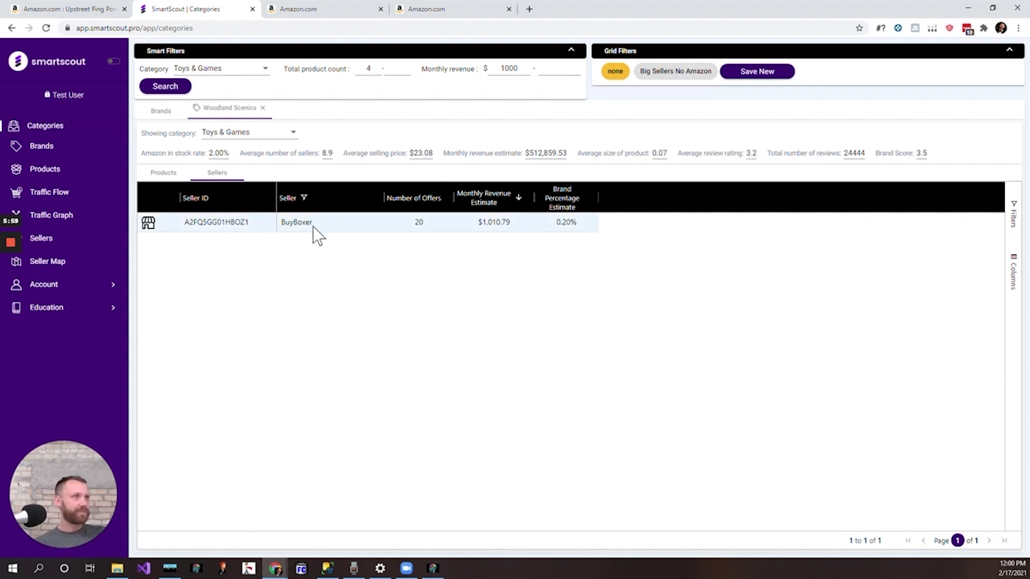
Deselect BuyBoxer in the seller name filter
{"action": "left_click", "coordinate": [377, 198]}
{"action": "left_click", "coordinate": [380, 257]}
{"action": "left_click", "coordinate": [379, 258]}
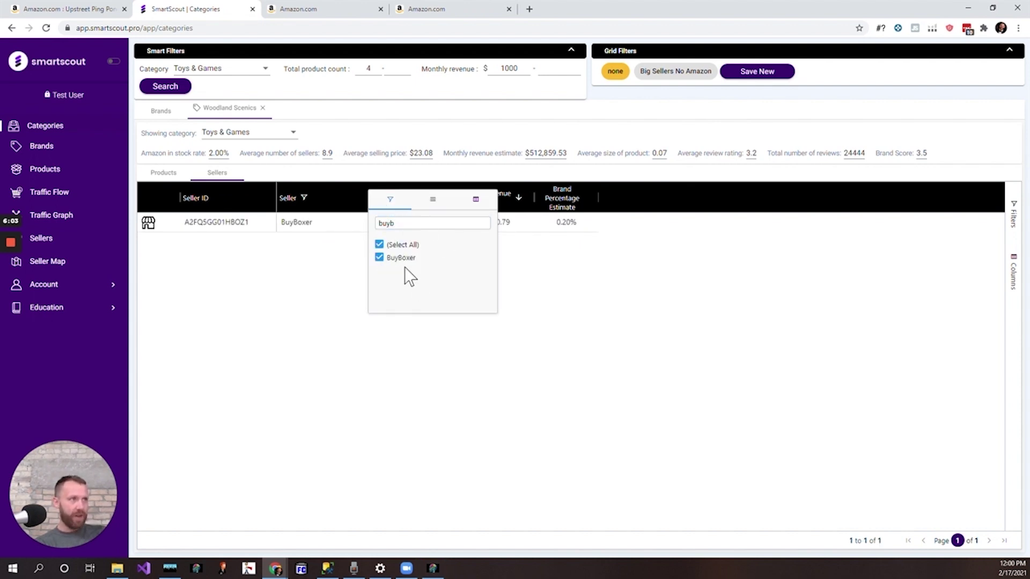
{"action": "left_click", "coordinate": [379, 257]}
{"action": "left_click", "coordinate": [858, 287]}
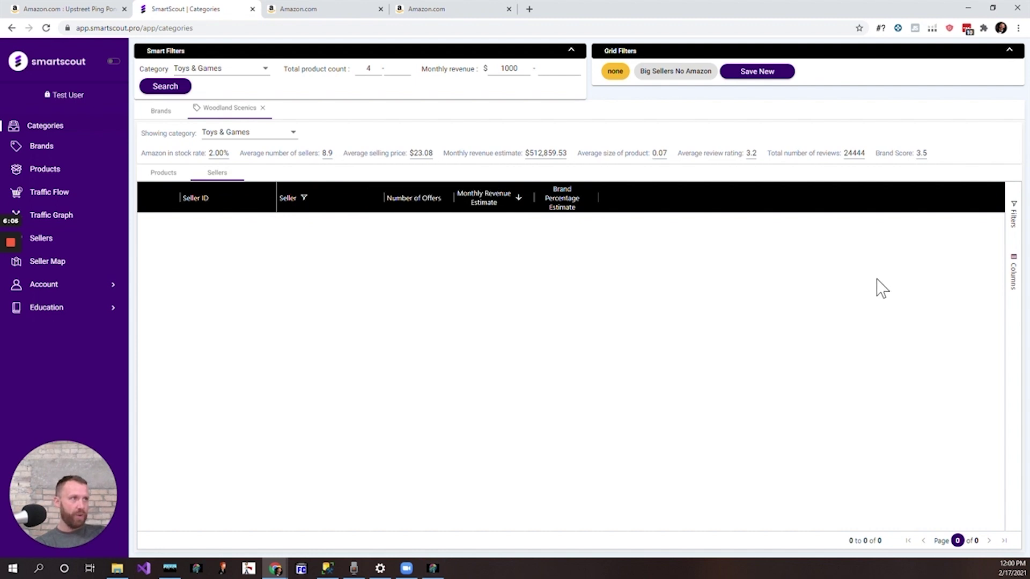
Clear the "buyb" search from the seller name filter and include all sellers again
{"action": "left_click", "coordinate": [325, 204]}
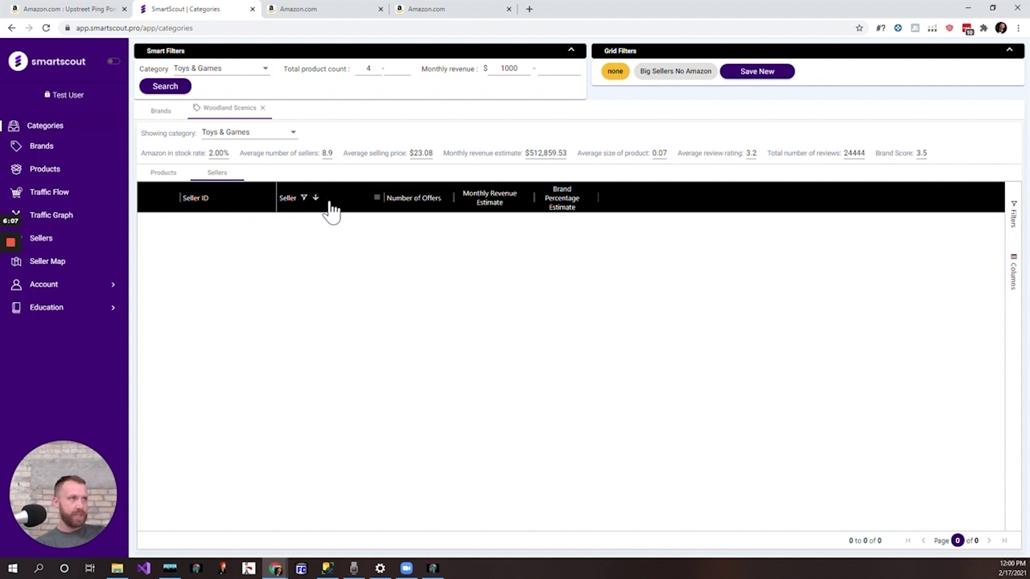
{"action": "left_click", "coordinate": [378, 204]}
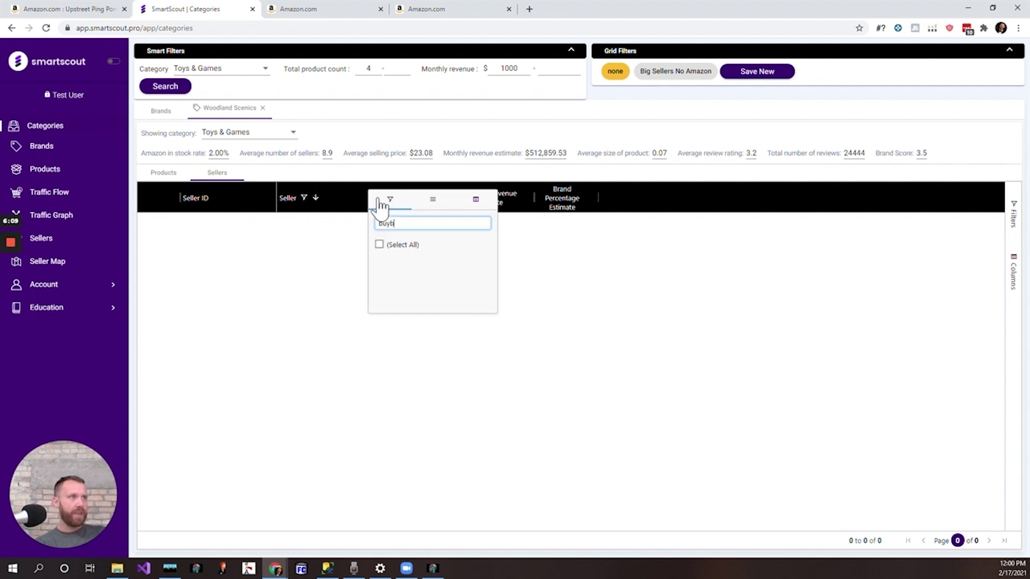
{"action": "left_click", "coordinate": [379, 244]}
{"action": "double_click", "coordinate": [386, 223]}
{"action": "key", "text": "BackSpace"}
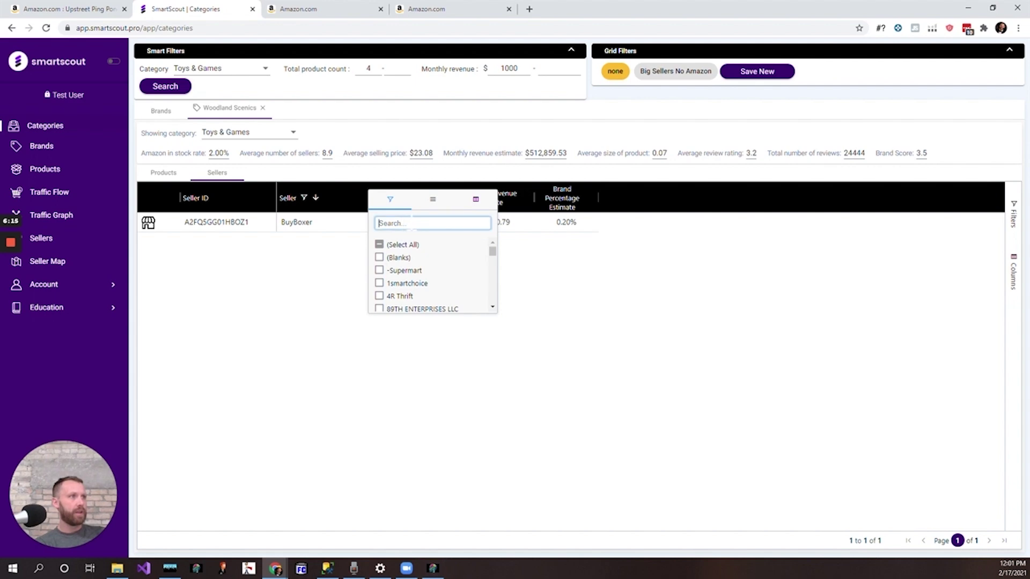
{"action": "left_click", "coordinate": [379, 244]}
{"action": "left_click", "coordinate": [765, 294]}
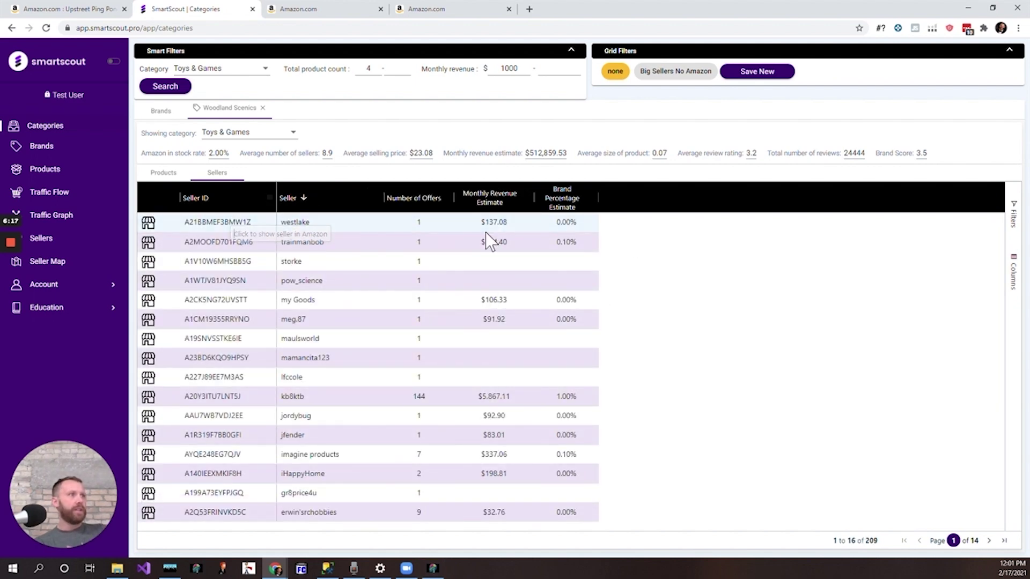
Close and reopen the Woodland Scenics brand details, and open the General Store building product B01M6CX9C7 on Amazon
{"action": "left_click", "coordinate": [164, 173]}
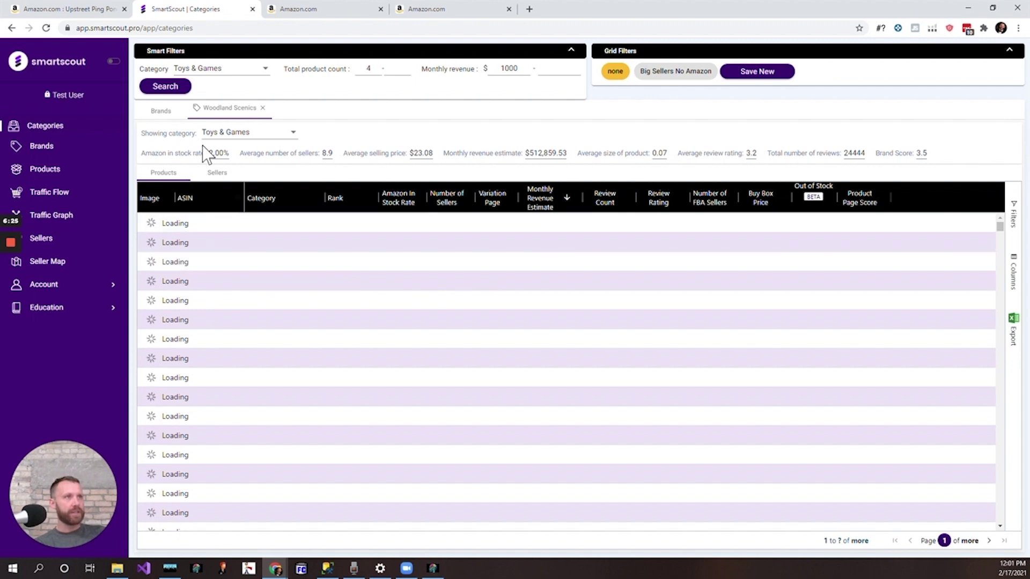
{"action": "left_click", "coordinate": [263, 109]}
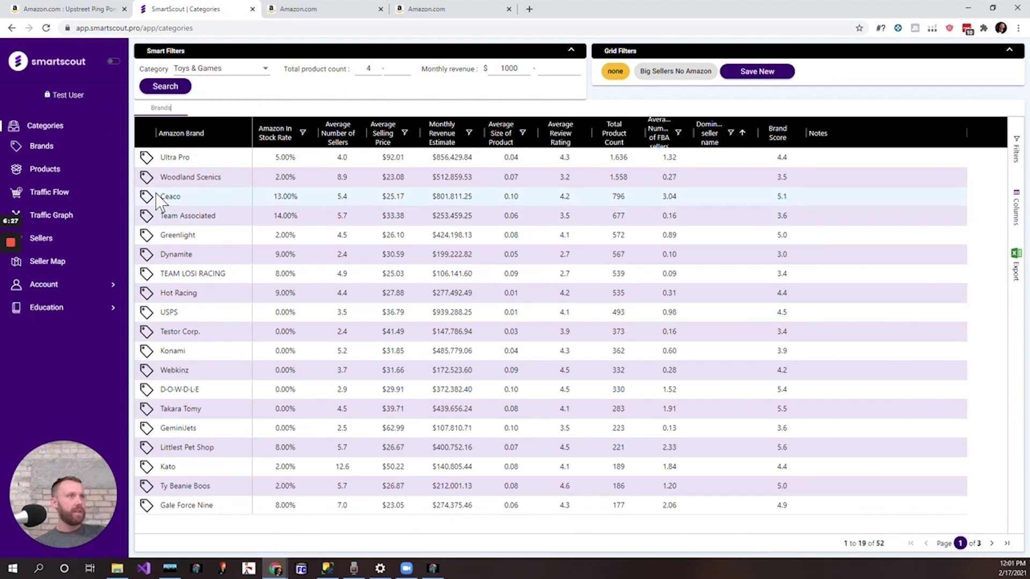
{"action": "left_click", "coordinate": [148, 178]}
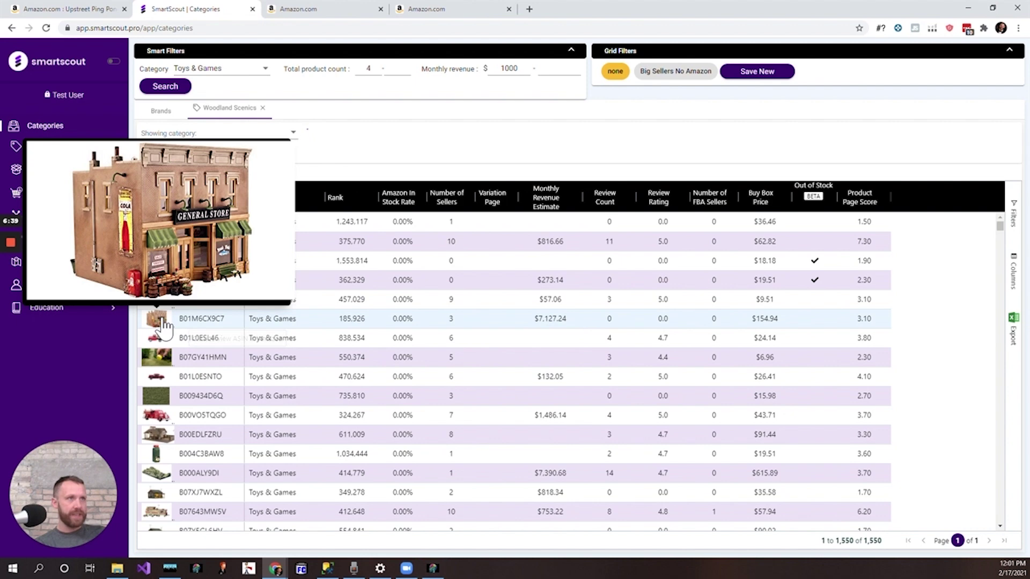
{"action": "left_click", "coordinate": [190, 321]}
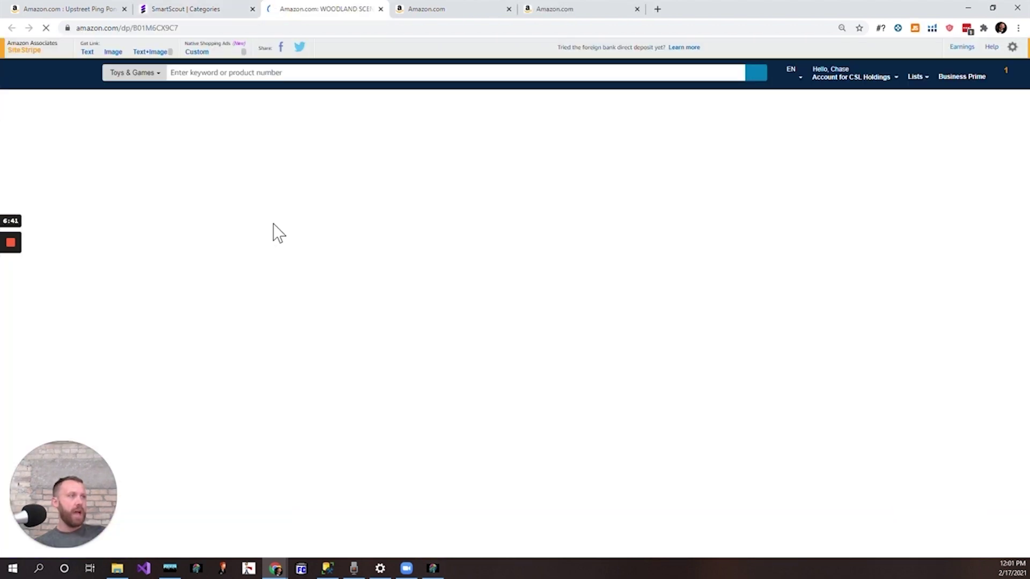
Return to SmartScout, look through the Woodland Scenics product list and close the brand's details
{"action": "left_click", "coordinate": [214, 9]}
{"action": "scroll", "coordinate": [376, 400], "scroll_direction": "down", "scroll_amount": 4}
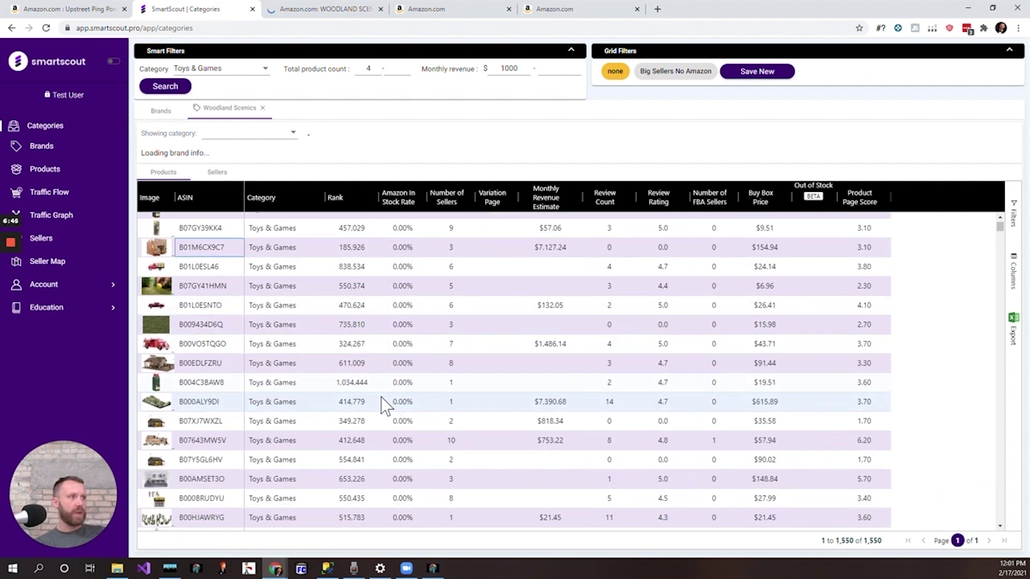
{"action": "scroll", "coordinate": [374, 401], "scroll_direction": "down", "scroll_amount": 1}
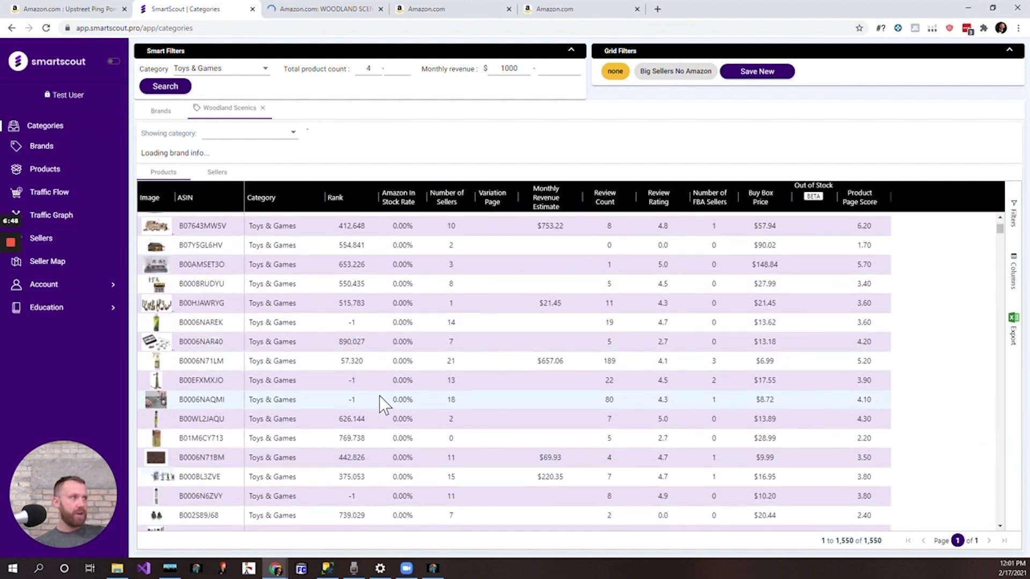
{"action": "scroll", "coordinate": [378, 399], "scroll_direction": "up", "scroll_amount": 5}
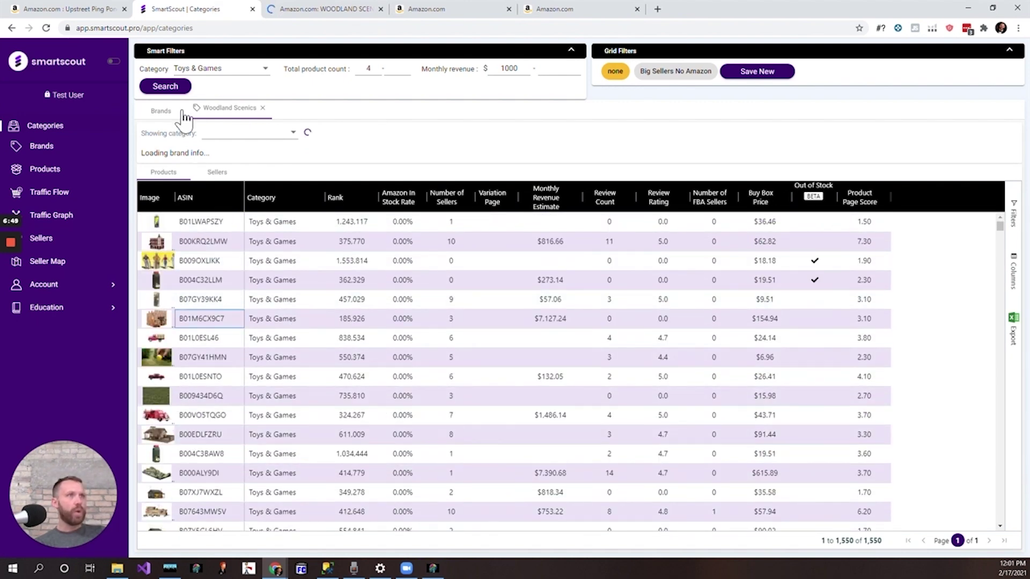
{"action": "left_click", "coordinate": [262, 108]}
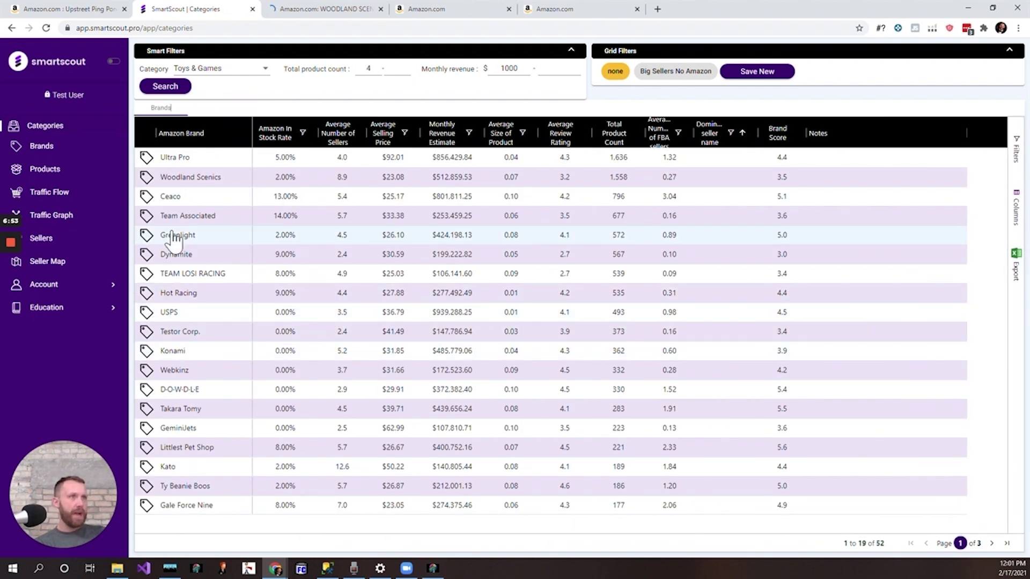
Review the Ceaco brand's products with a minimum monthly revenue estimate of 1000, and close the brand's details
{"action": "left_click", "coordinate": [146, 197]}
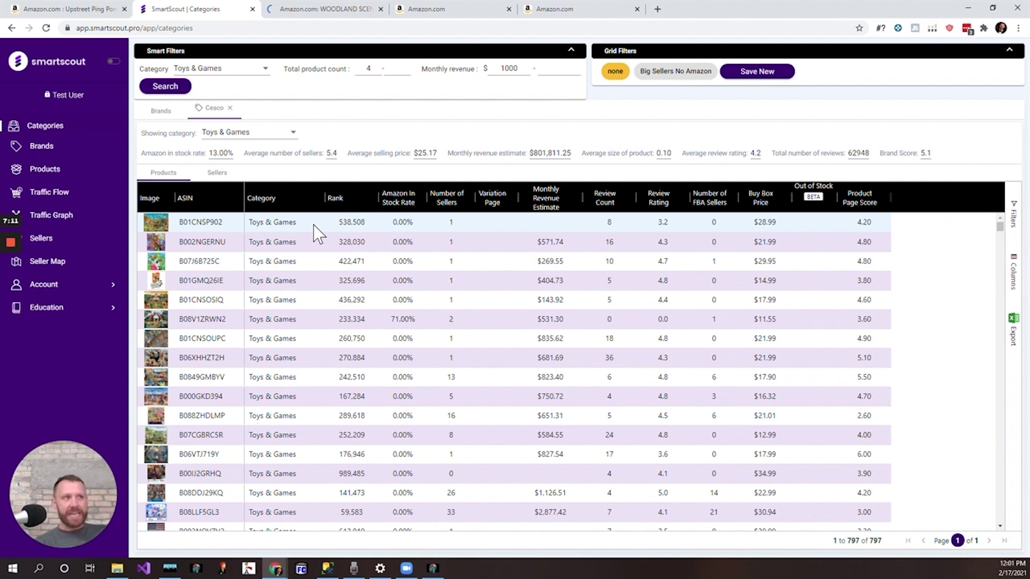
{"action": "left_click", "coordinate": [575, 200]}
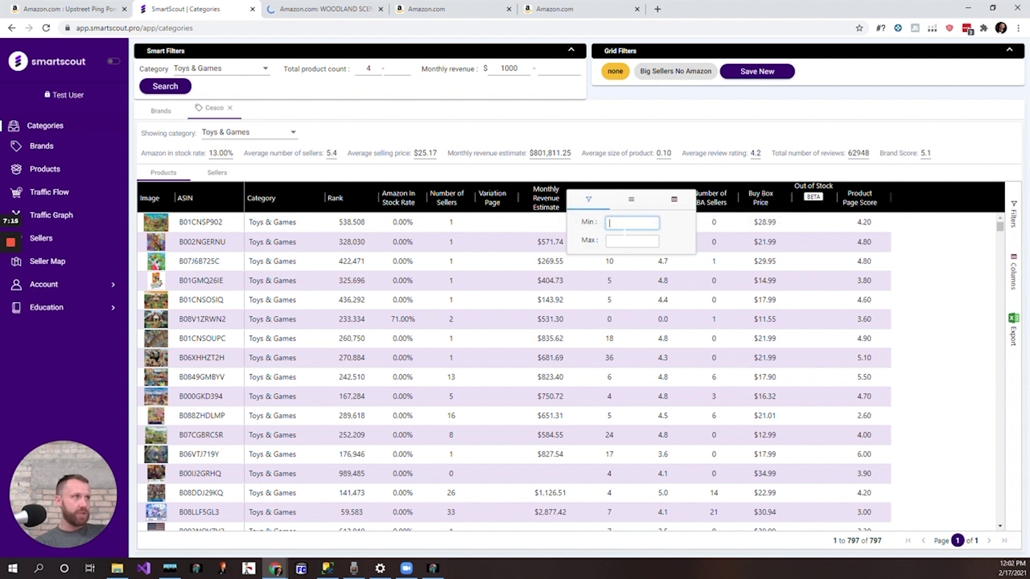
{"action": "type", "text": "1000"}
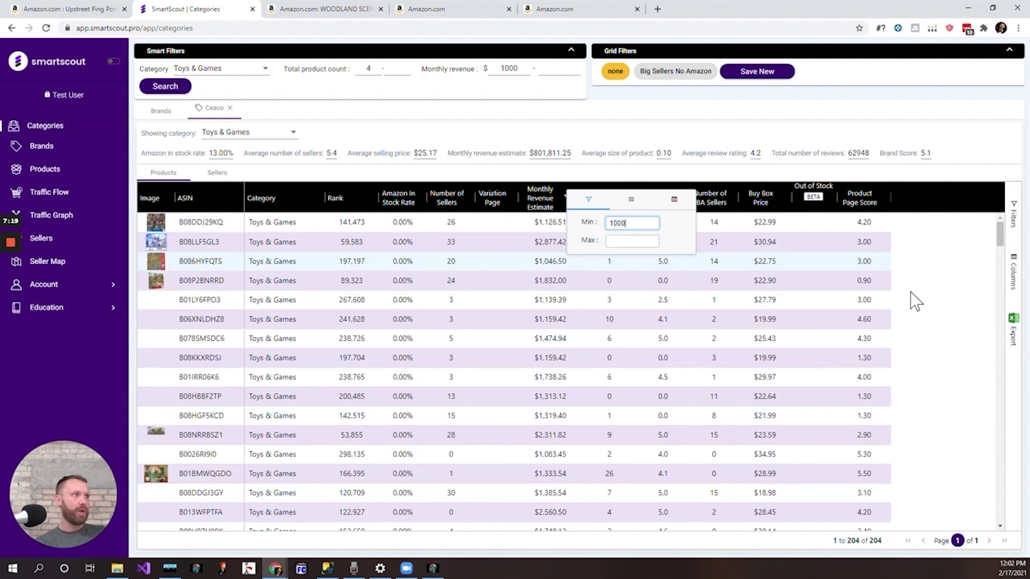
{"action": "left_click", "coordinate": [965, 310]}
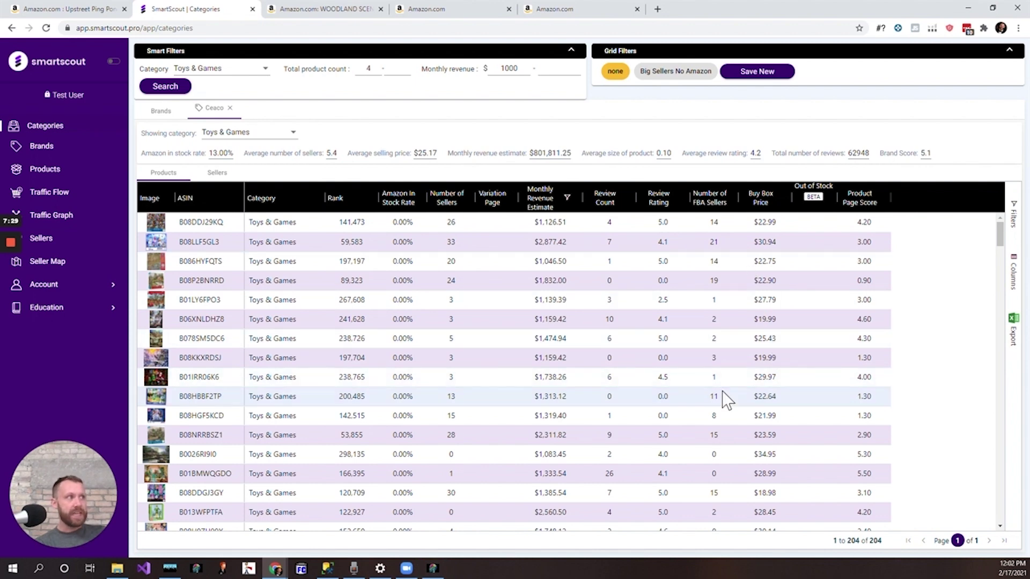
{"action": "left_click", "coordinate": [230, 108]}
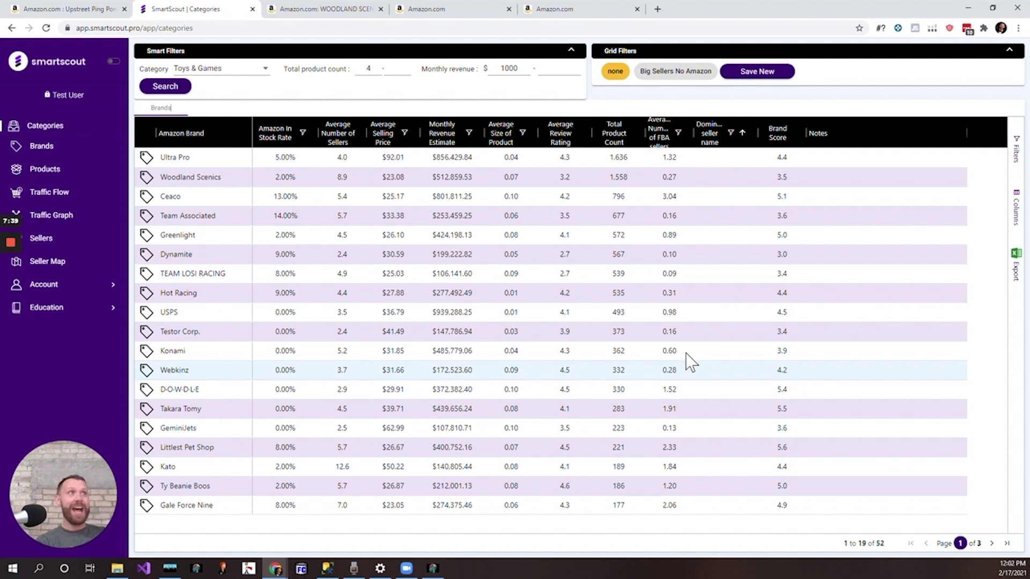
Change the brand search category to Beauty and run the search
{"action": "left_click", "coordinate": [249, 73]}
{"action": "scroll", "coordinate": [258, 137], "scroll_direction": "up", "scroll_amount": 10}
{"action": "scroll", "coordinate": [228, 118], "scroll_direction": "up", "scroll_amount": 2}
{"action": "left_click", "coordinate": [219, 102]}
{"action": "left_click", "coordinate": [165, 86]}
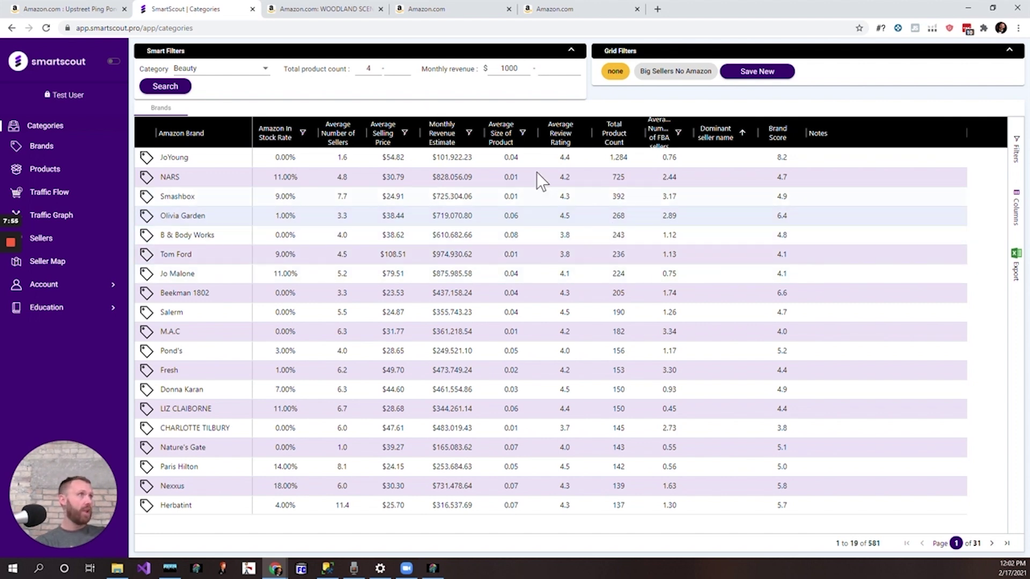
Check the criteria of the saved grid filter Big Sellers No Amazon and apply it to the Beauty brands
{"action": "mouse_move", "coordinate": [307, 138]}
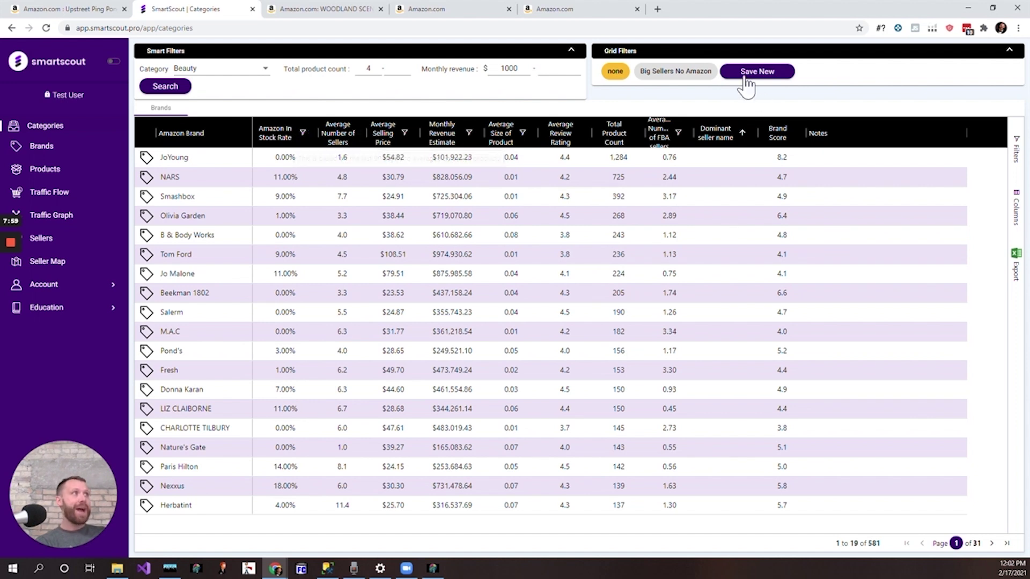
{"action": "mouse_move", "coordinate": [682, 74]}
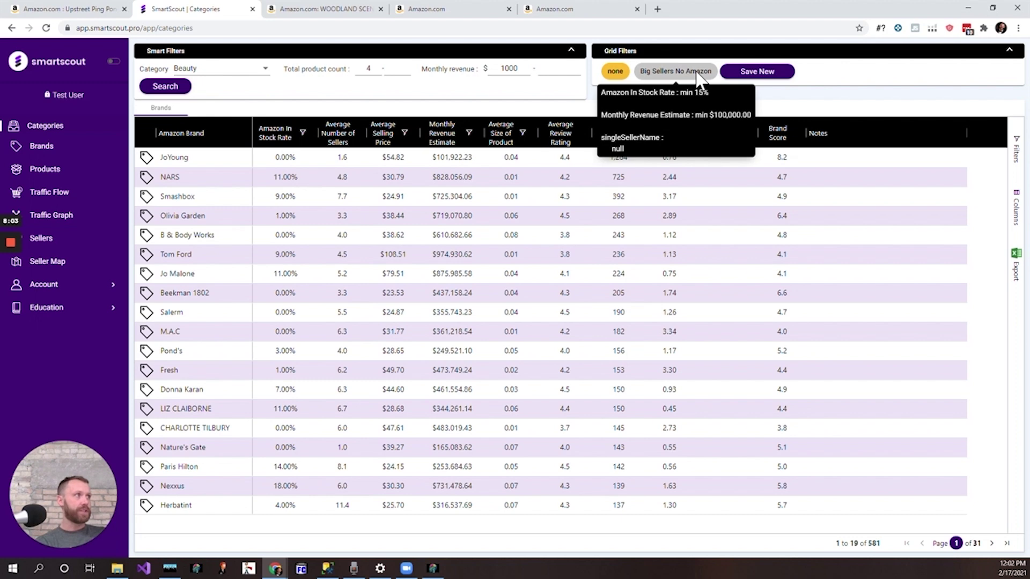
{"action": "left_click", "coordinate": [698, 74]}
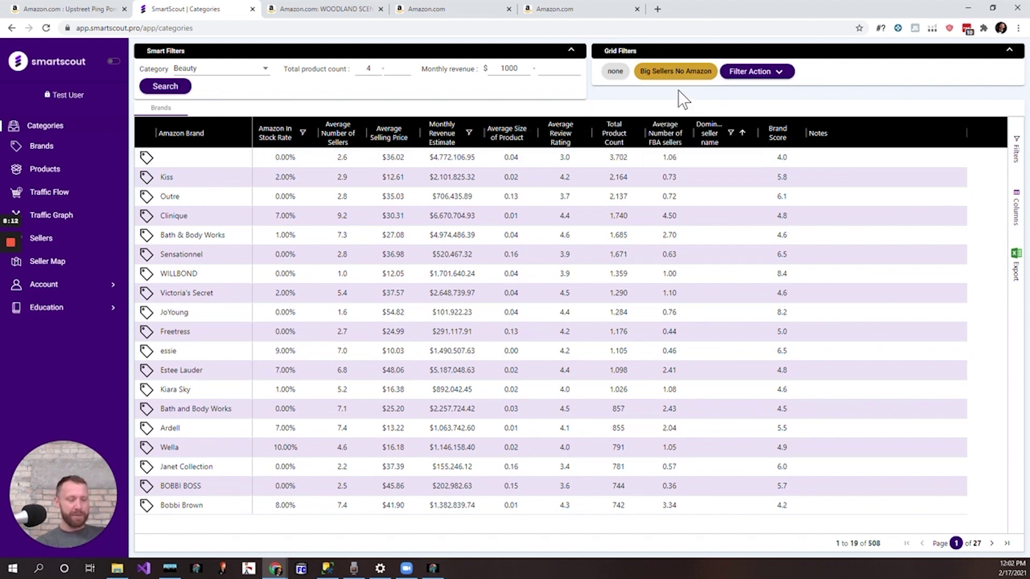
{"action": "left_click", "coordinate": [867, 159]}
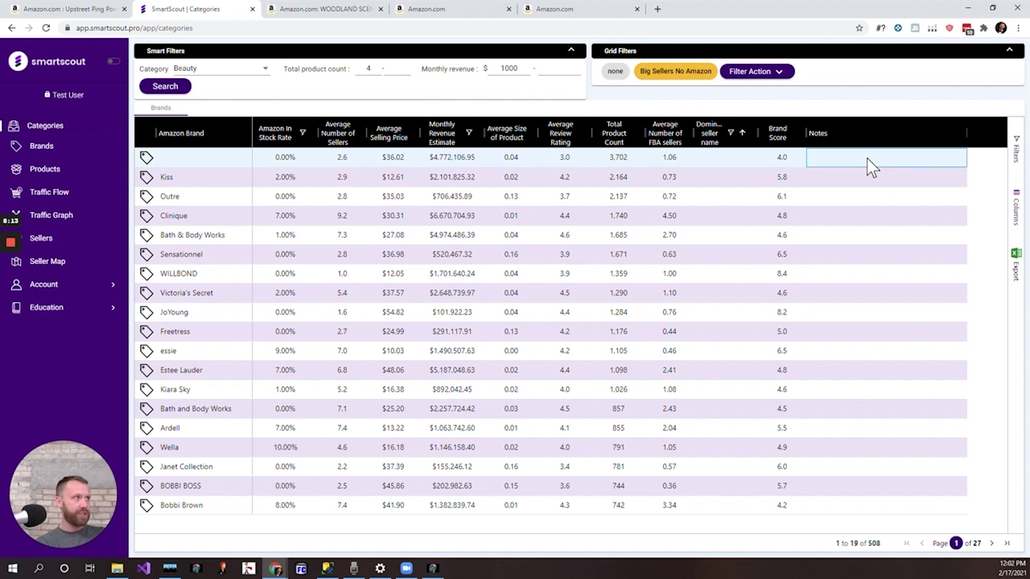
{"action": "type", "text": "asdfjkasdf"}
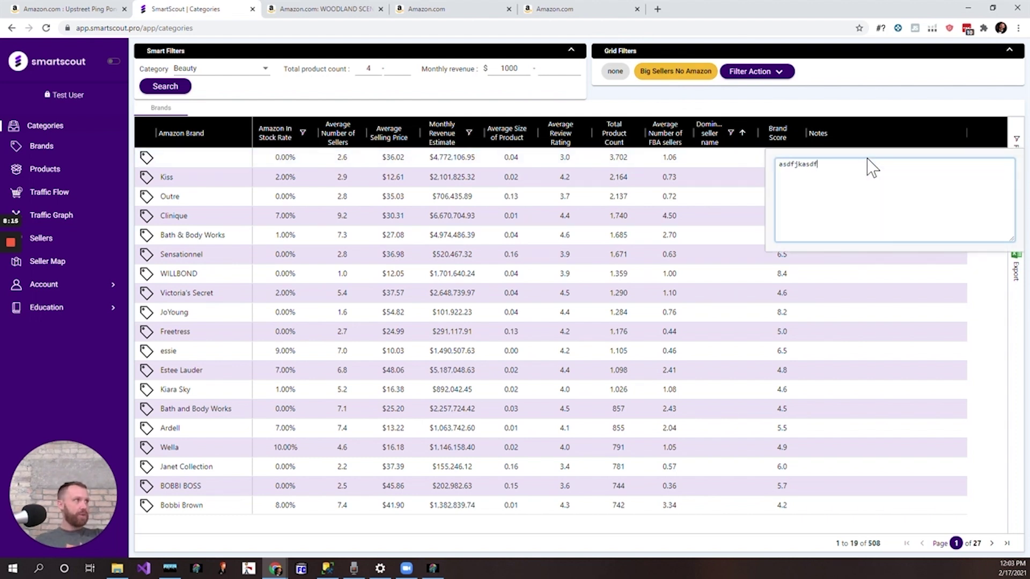
{"action": "key", "text": "Escape"}
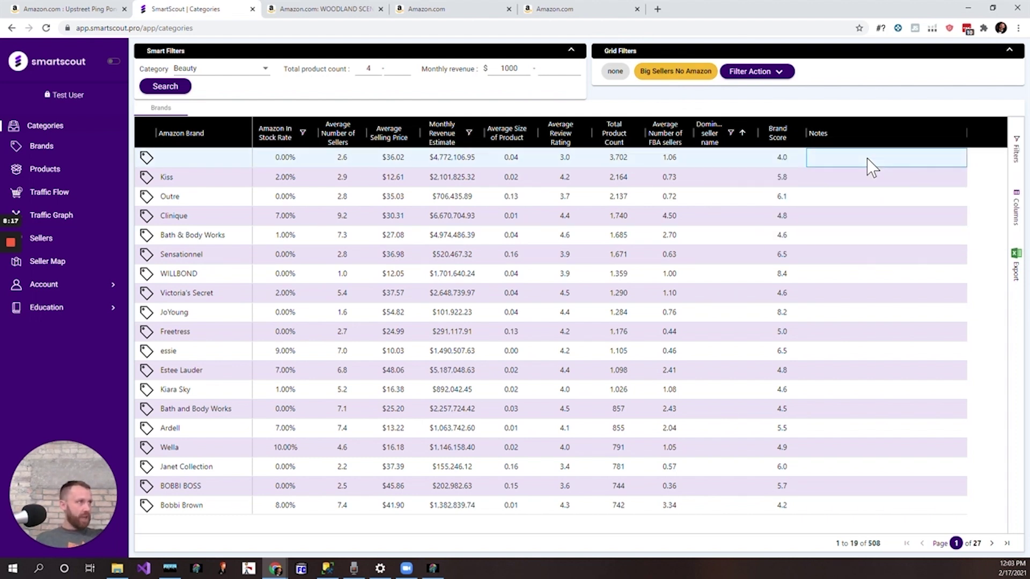
Add the note "Kiss said no!!!" to the Kiss brand
{"action": "left_click", "coordinate": [834, 182]}
{"action": "key", "text": "Return"}
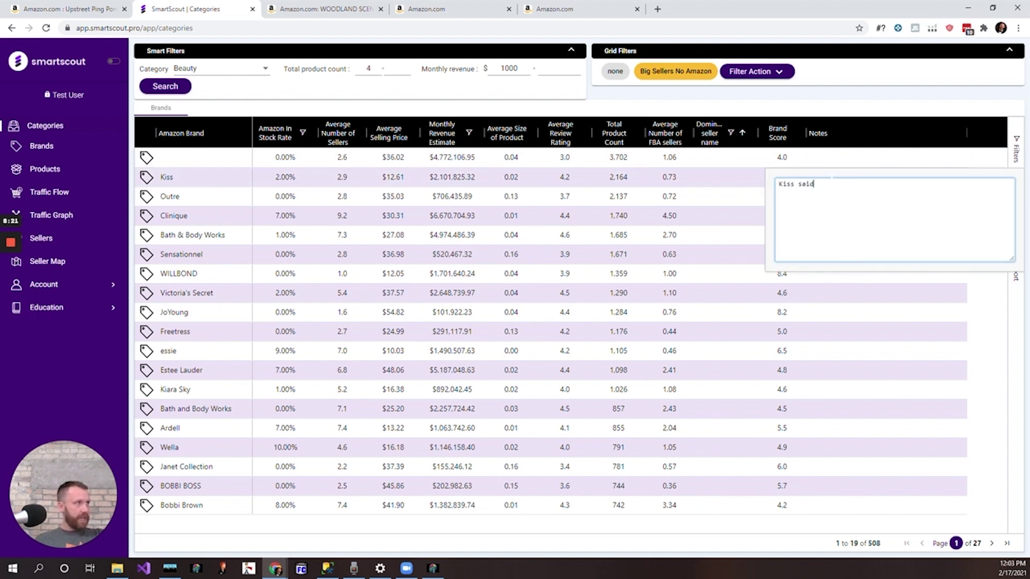
{"action": "type", "text": "!!"}
{"action": "key", "text": "Return"}
{"action": "left_click", "coordinate": [845, 197]}
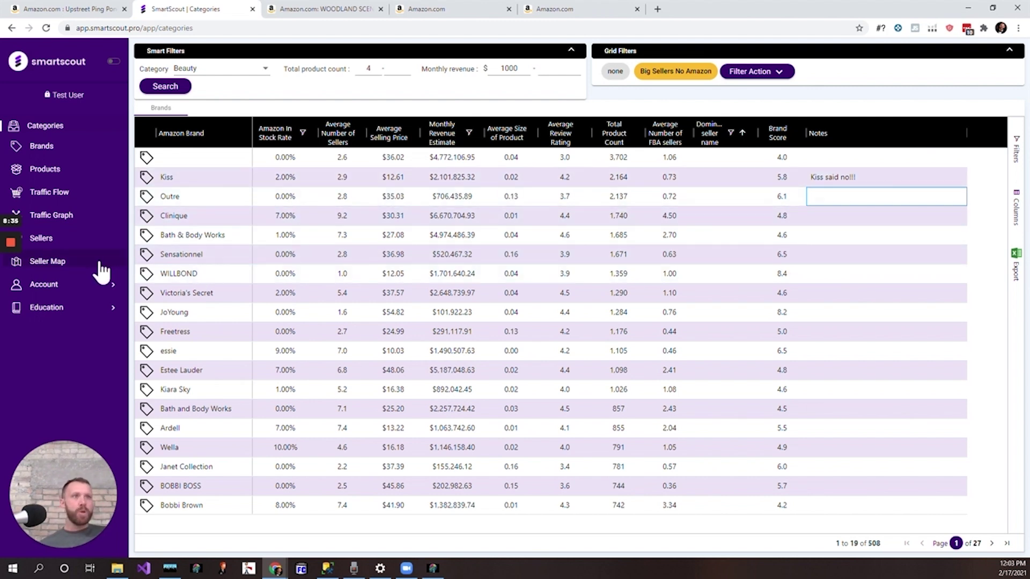
Search the sellers by the seller name Pharmapacks, leaving the category and monthly revenue unrestricted
{"action": "left_click", "coordinate": [76, 245]}
{"action": "left_click", "coordinate": [224, 70]}
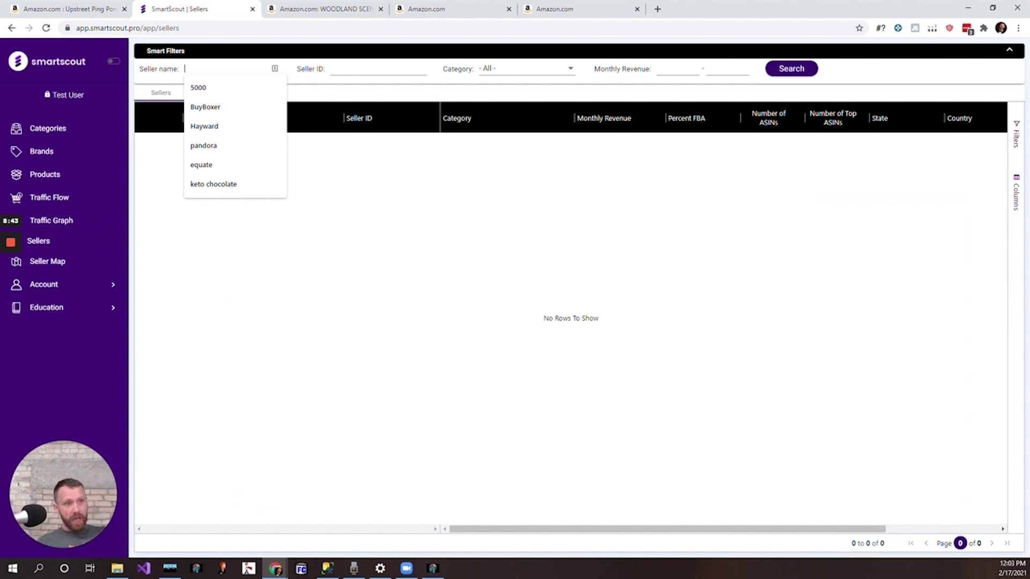
{"action": "type", "text": "Pharma"}
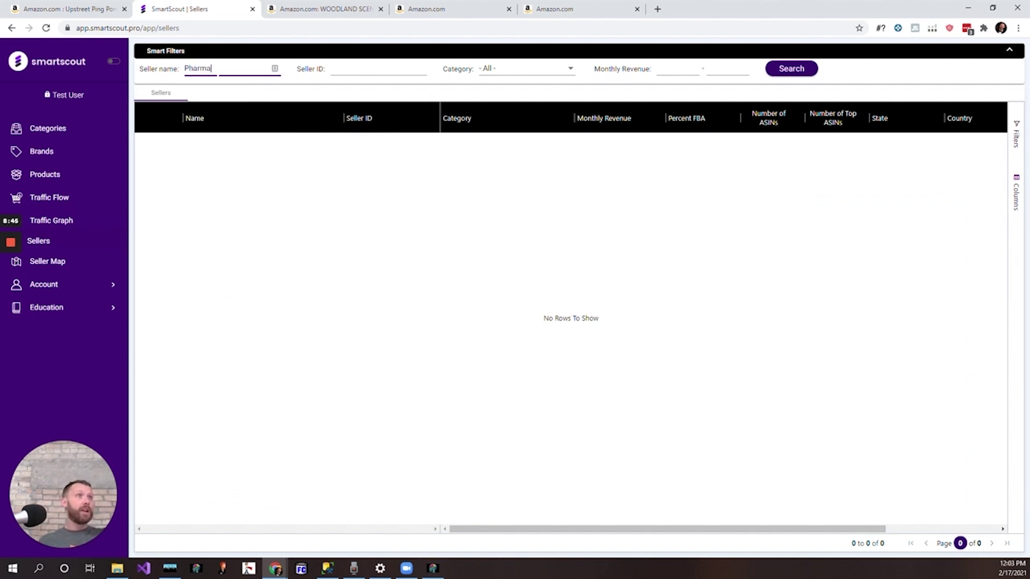
{"action": "type", "text": "packs"}
{"action": "key", "text": "Return"}
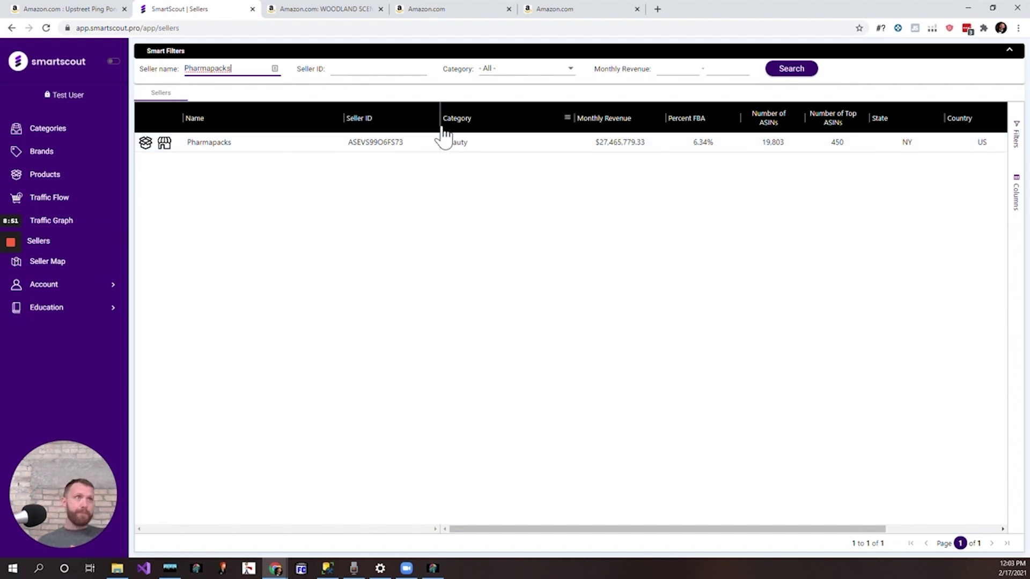
Open the product list of the seller Pharmapacks and review its brands and buy box percentages through page 2
{"action": "left_click", "coordinate": [152, 154]}
{"action": "left_click", "coordinate": [142, 146]}
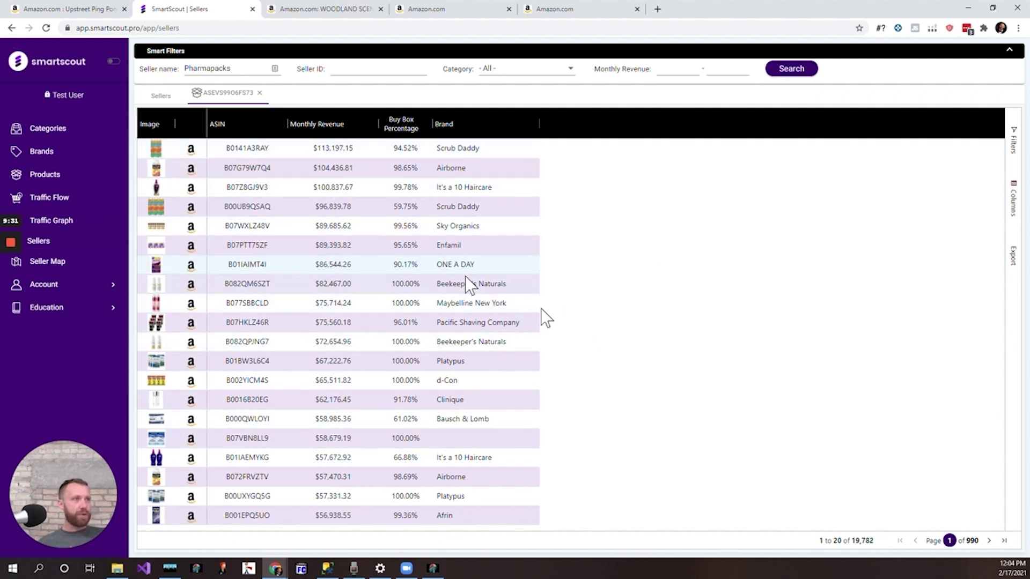
{"action": "left_click", "coordinate": [990, 541]}
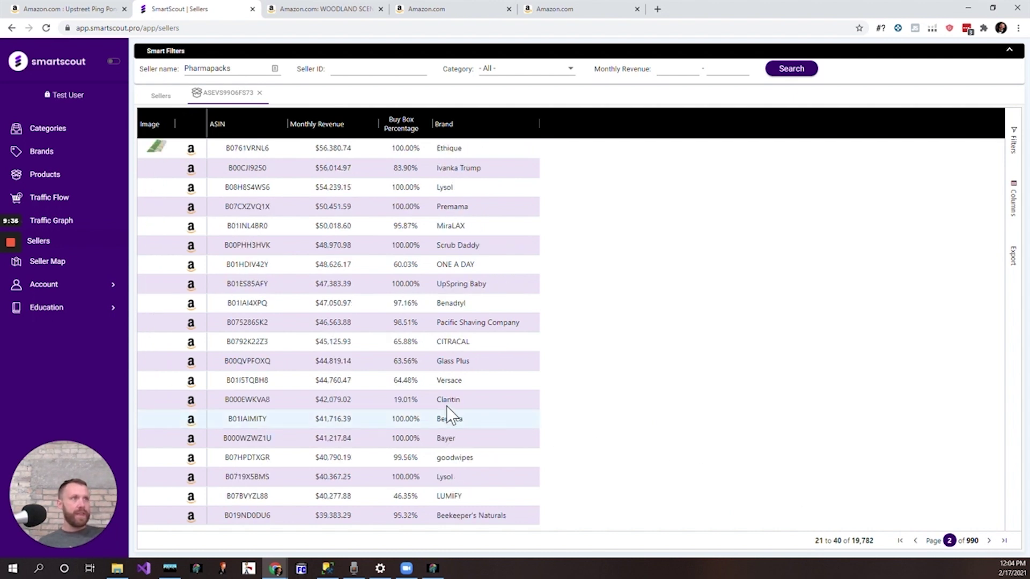
Generate a traffic graph for the keyword huggies
{"action": "left_click", "coordinate": [72, 221]}
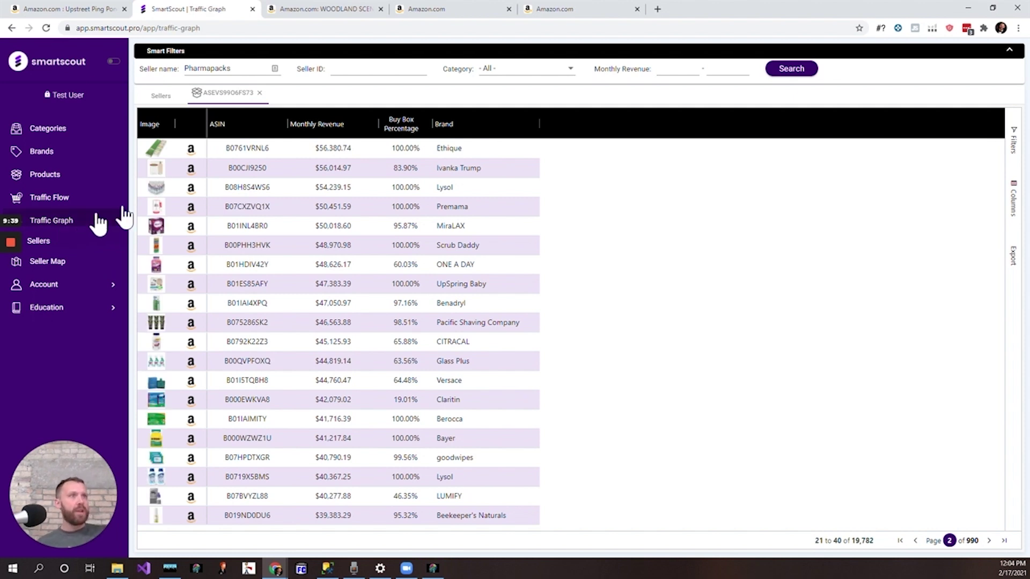
{"action": "left_click", "coordinate": [225, 60]}
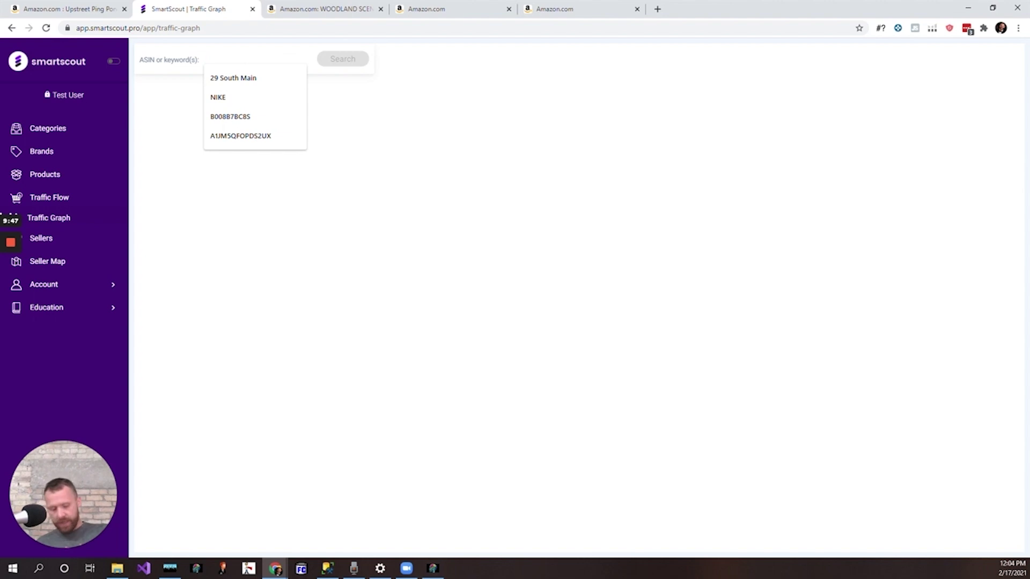
{"action": "type", "text": "huggies"}
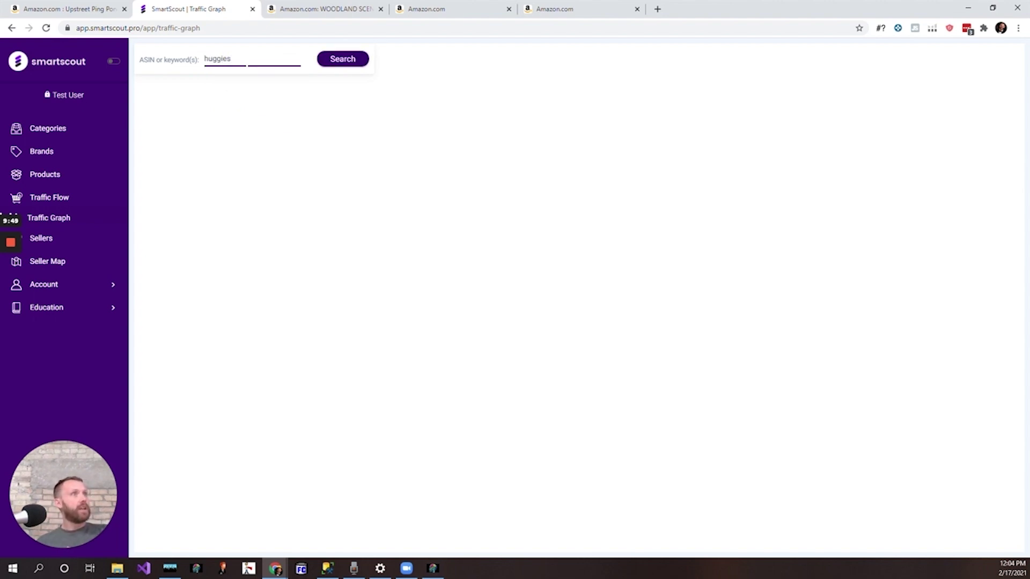
{"action": "key", "text": "Return"}
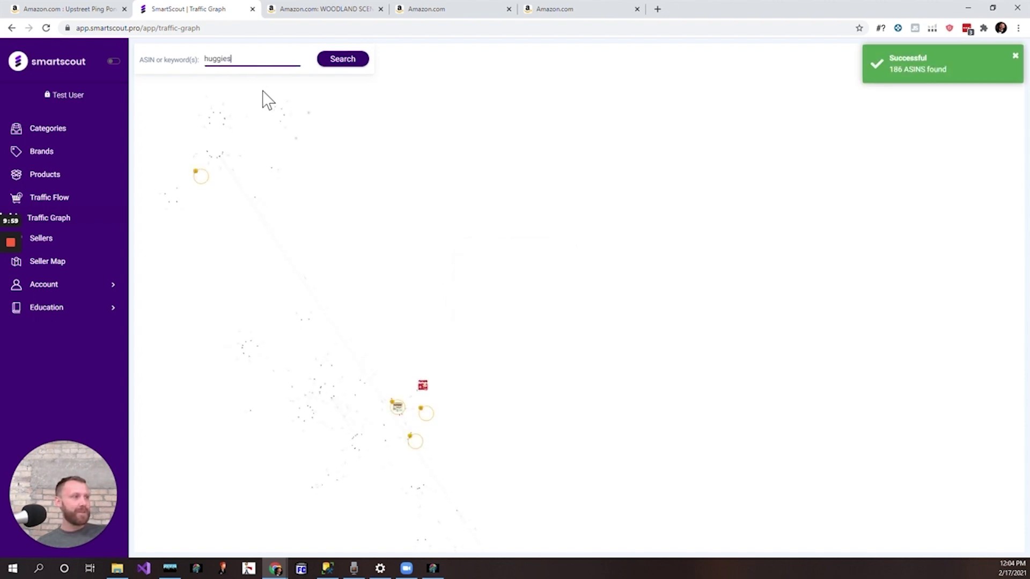
Examine the Huggies product nodes in the traffic graph and open the details and traffic sources of the natural care sensitive wipes
{"action": "mouse_move", "coordinate": [310, 421]}
{"action": "scroll", "coordinate": [333, 416], "scroll_direction": "up", "scroll_amount": 4}
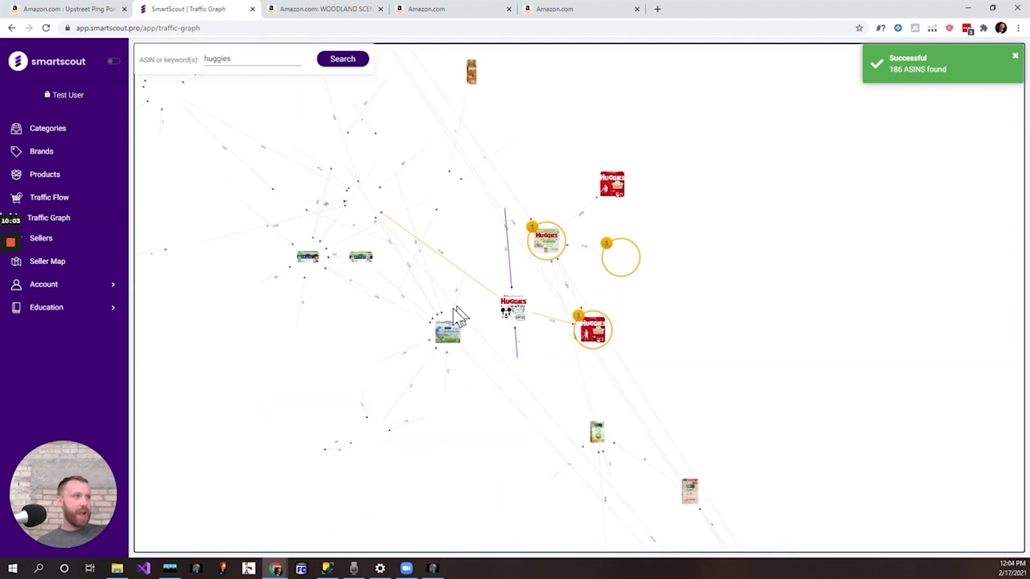
{"action": "scroll", "coordinate": [445, 338], "scroll_direction": "up", "scroll_amount": 2}
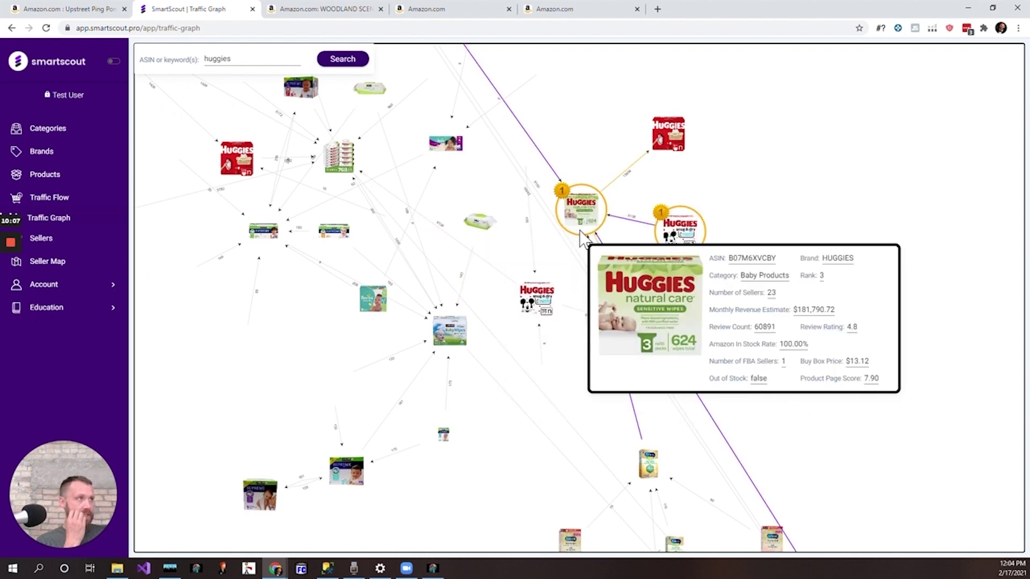
{"action": "mouse_move", "coordinate": [530, 304]}
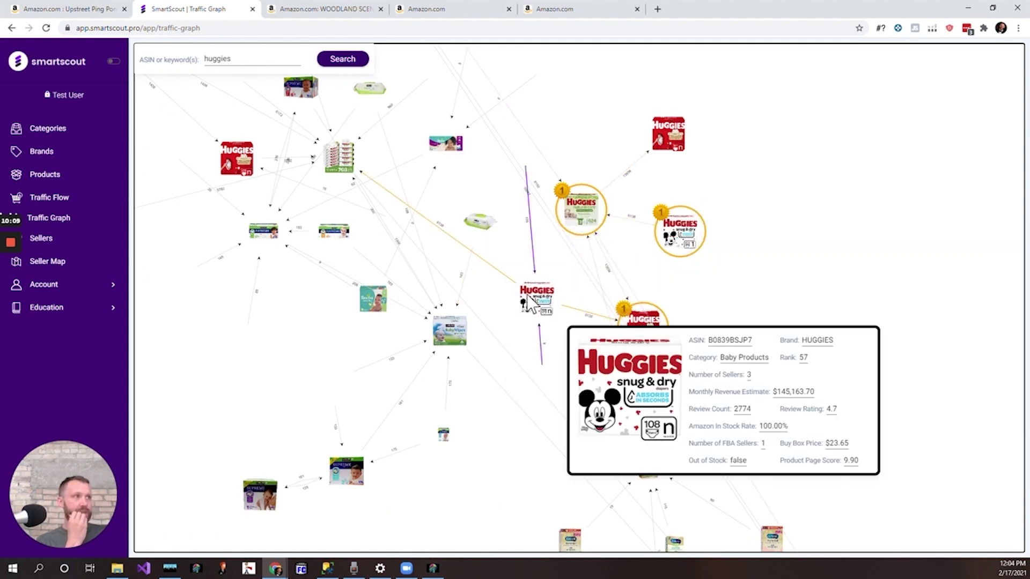
{"action": "scroll", "coordinate": [581, 185], "scroll_direction": "up", "scroll_amount": 1}
{"action": "mouse_move", "coordinate": [581, 185]}
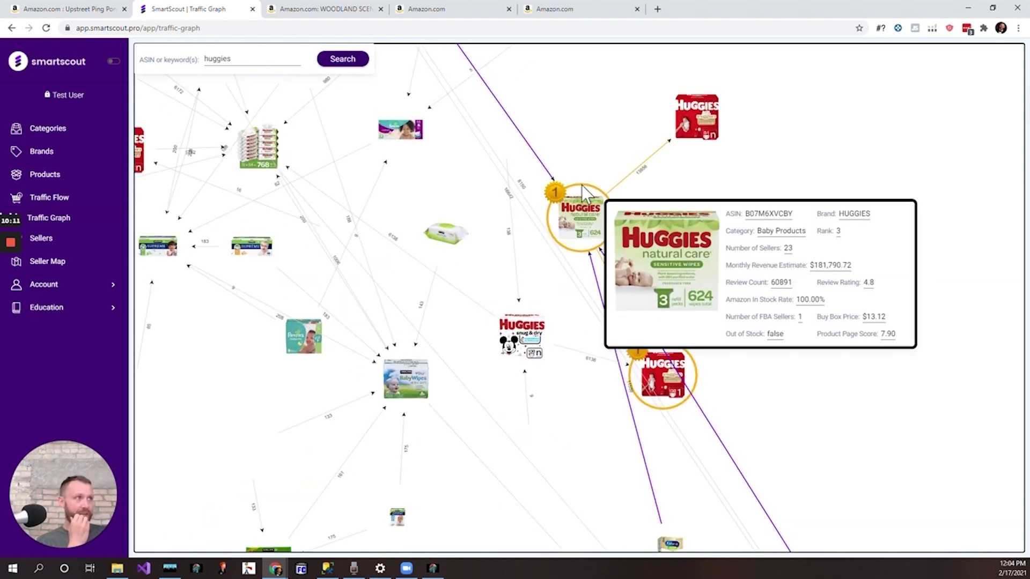
{"action": "scroll", "coordinate": [581, 185], "scroll_direction": "up", "scroll_amount": 1}
{"action": "left_click", "coordinate": [581, 185]}
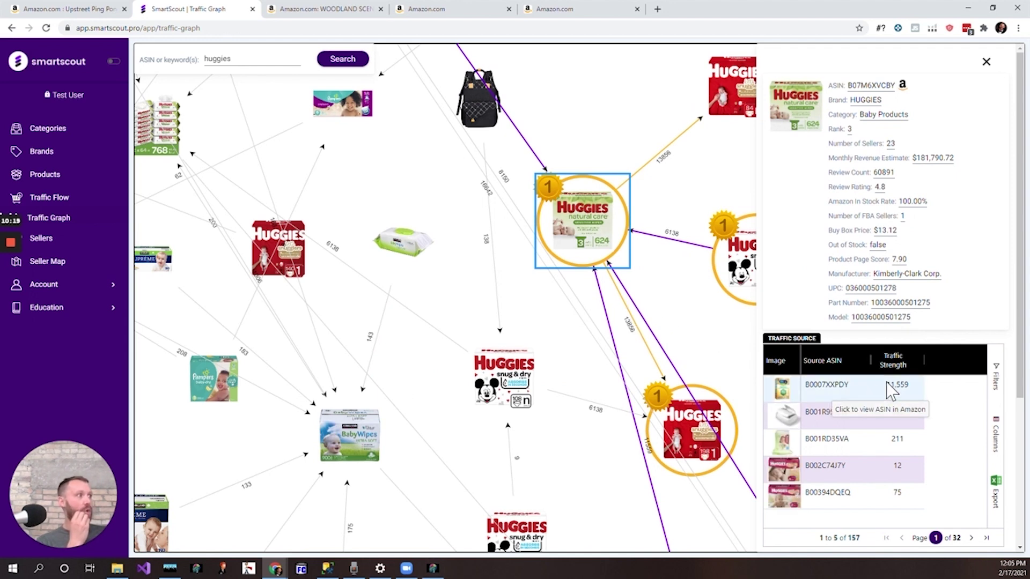
{"action": "mouse_move", "coordinate": [786, 395]}
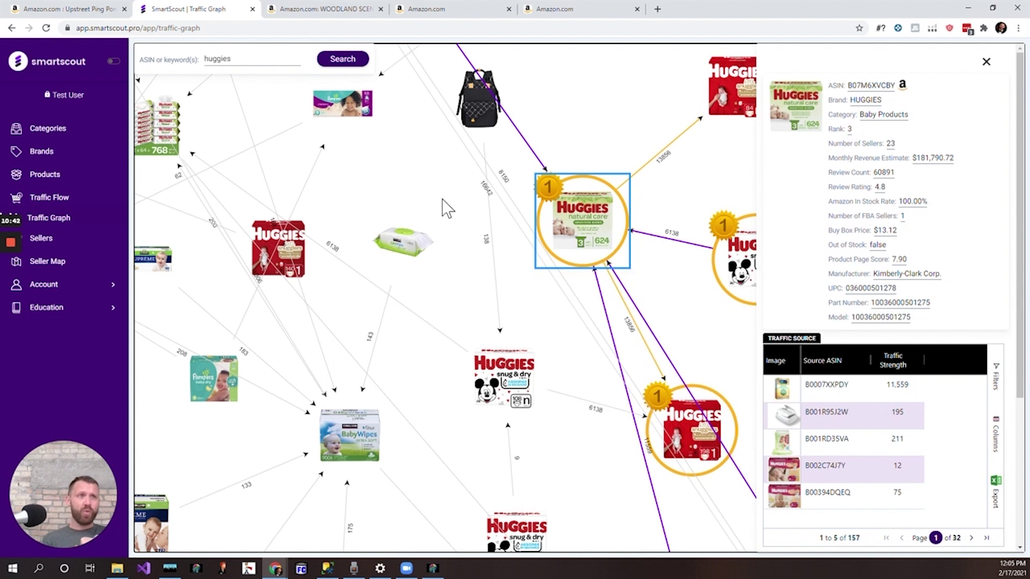
{"action": "mouse_move", "coordinate": [7, 243]}
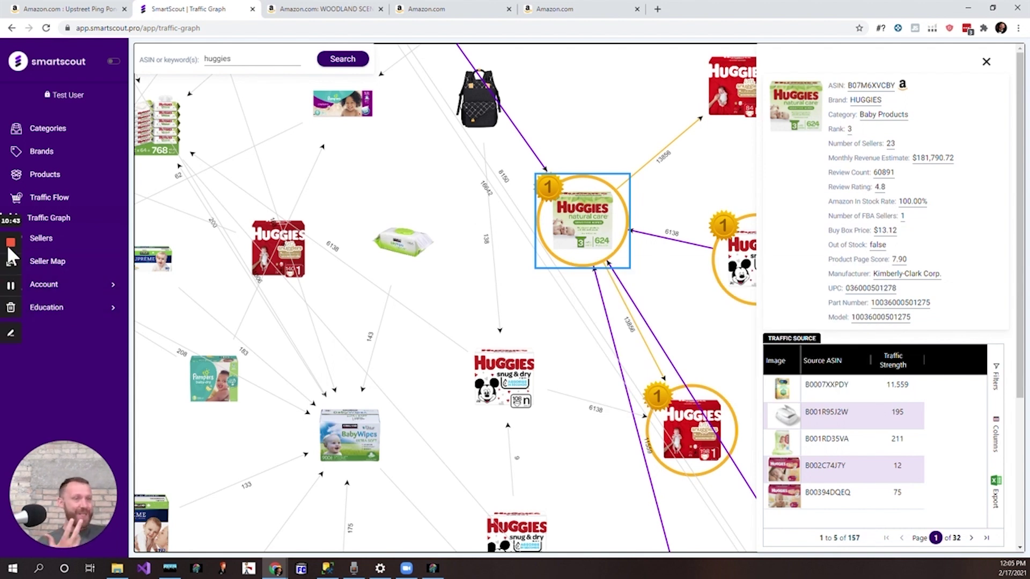